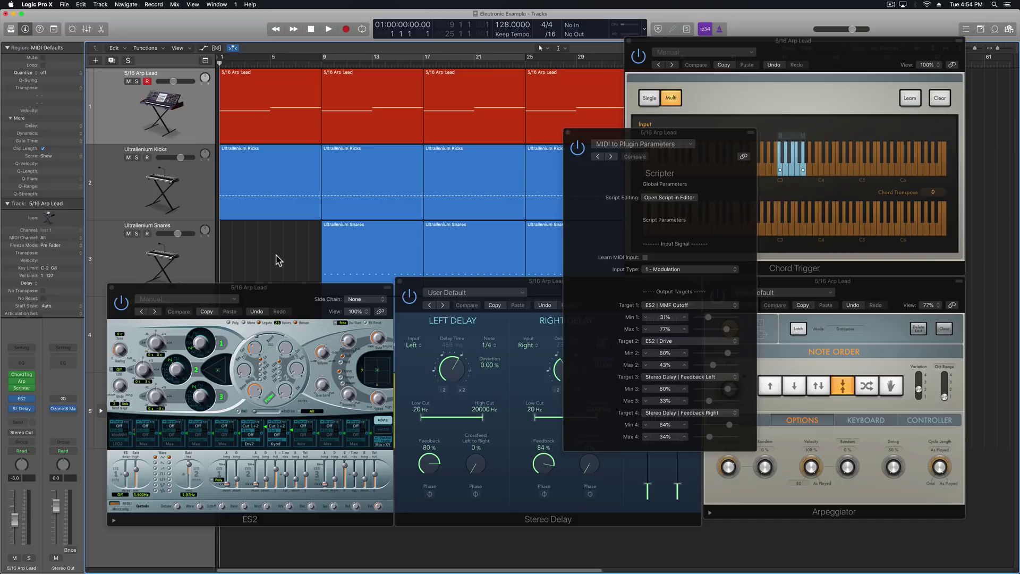
- Cycle through the ES2, Chord Trigger and Arpeggiator windows, ending with Scripter in front
click(299, 298)
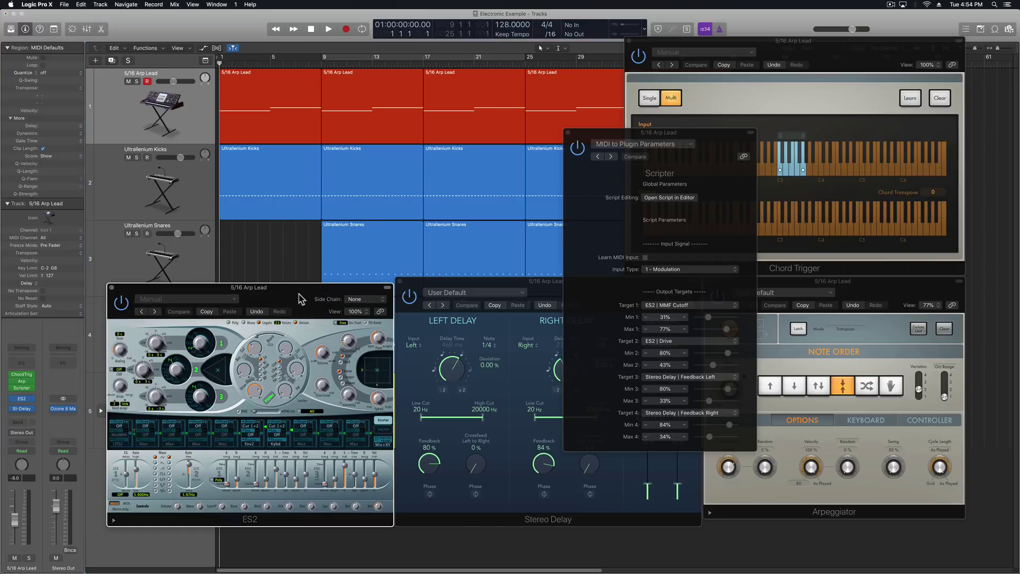
click(819, 113)
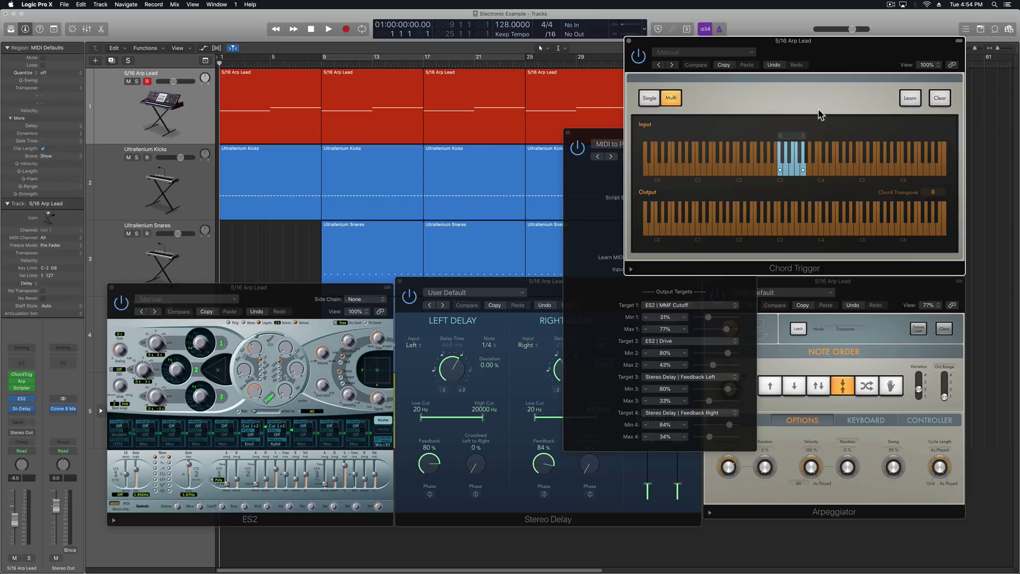
click(813, 509)
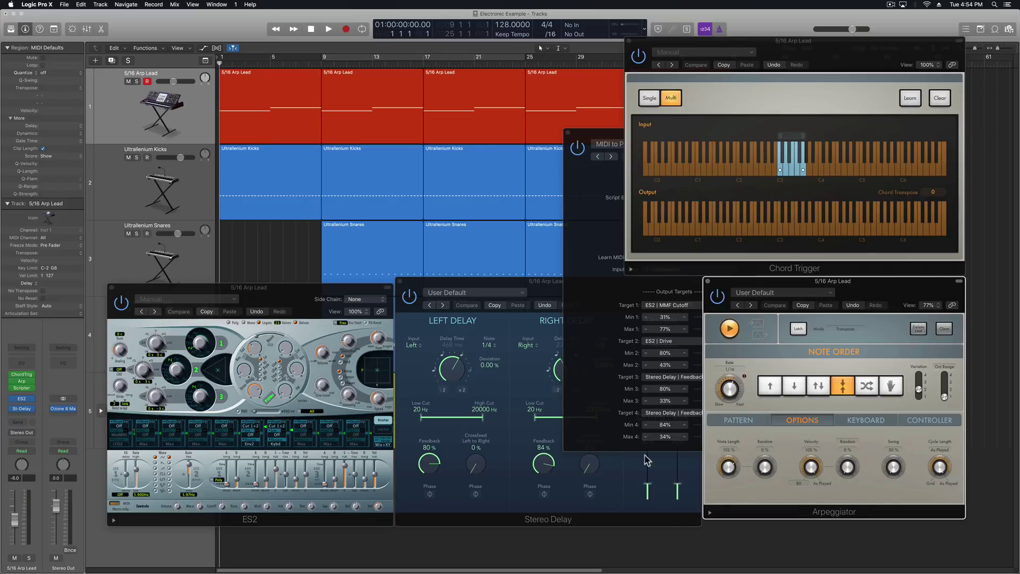
click(585, 420)
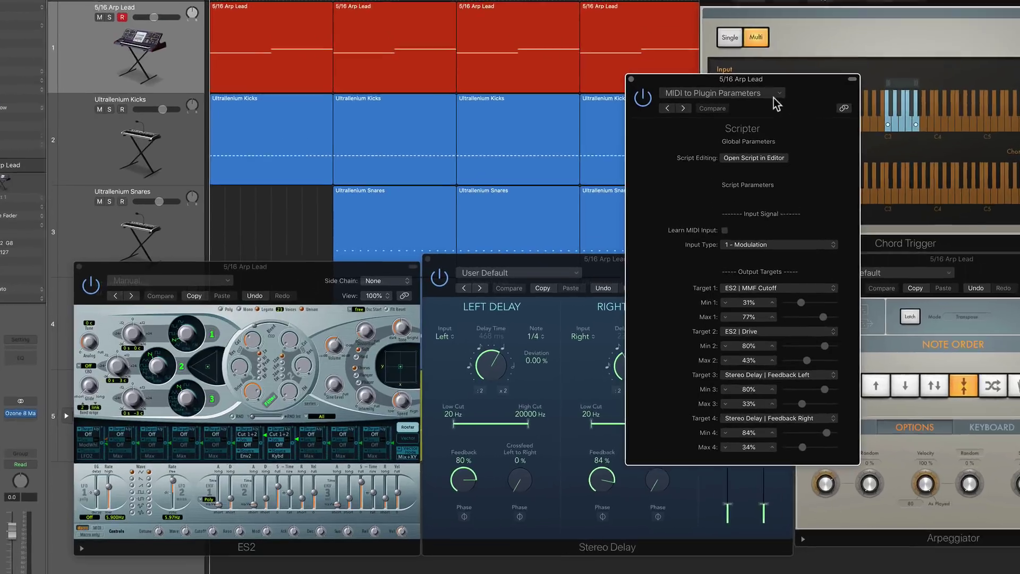
- Check the Scripter preset list without changing it, and bring Stereo Delay (1/4, 1/8 delays) forward
click(681, 144)
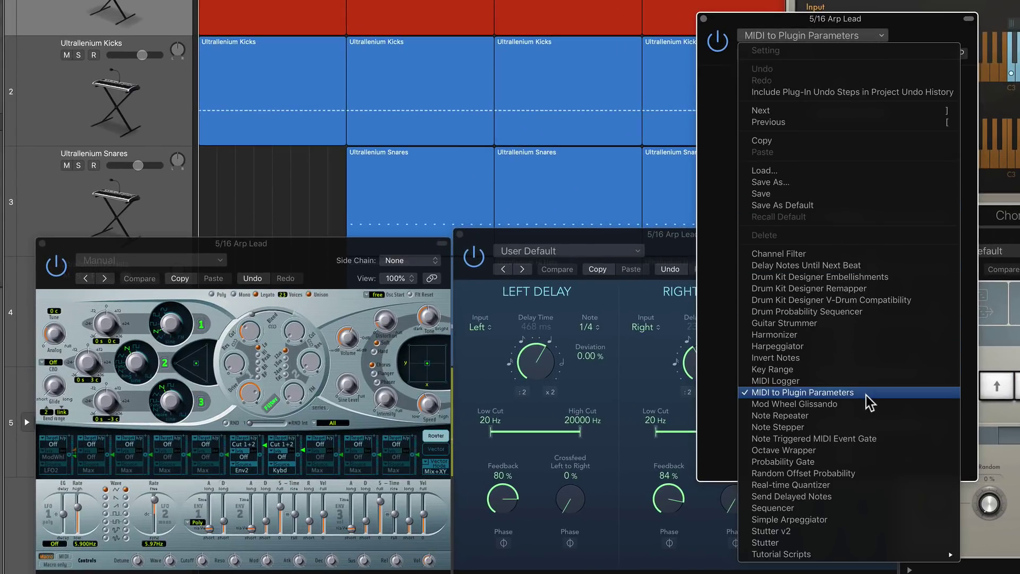
click(718, 365)
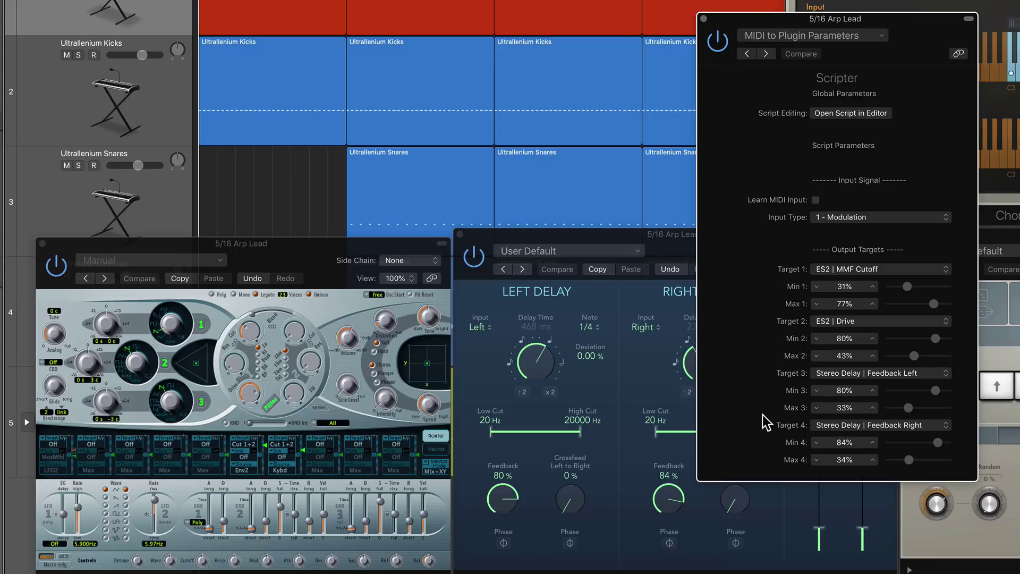
click(643, 388)
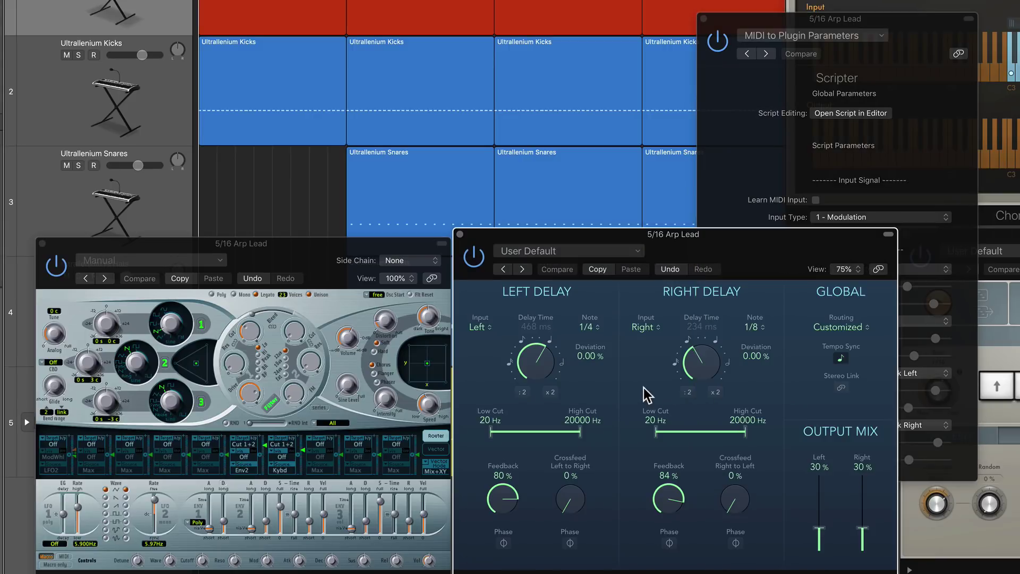
- Return the Scripter mapping, with Stereo Delay Feedback Left/Right as targets 3 and 4, to the front
click(342, 302)
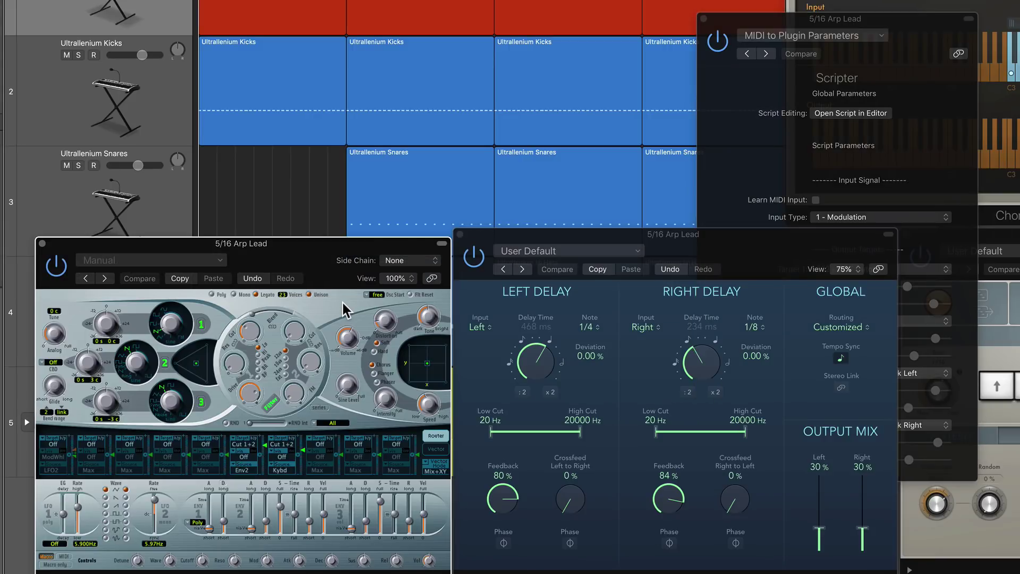
click(771, 164)
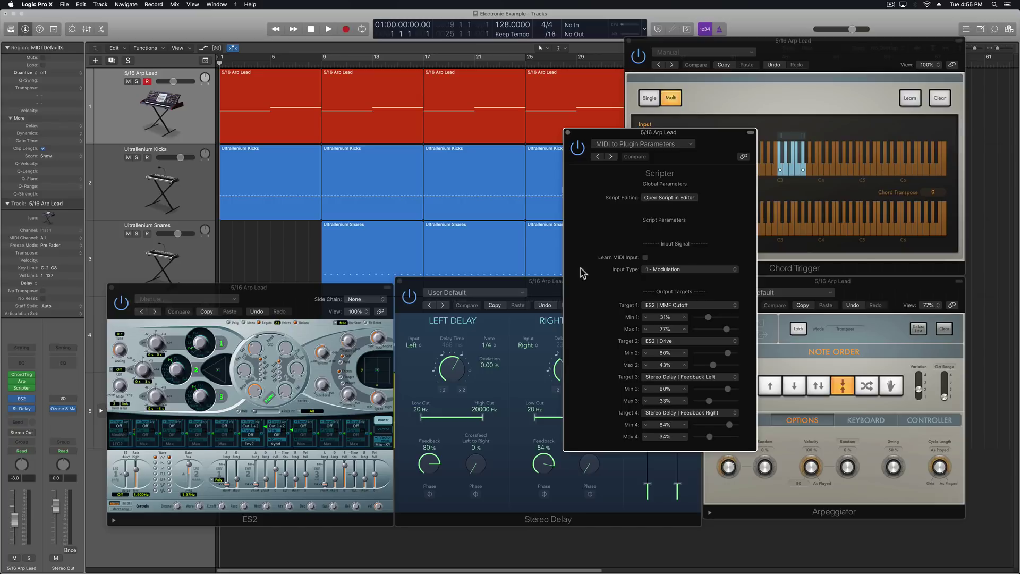
- With Scripter in front, play the arrangement to hear the arp lead, then stop playback
click(518, 325)
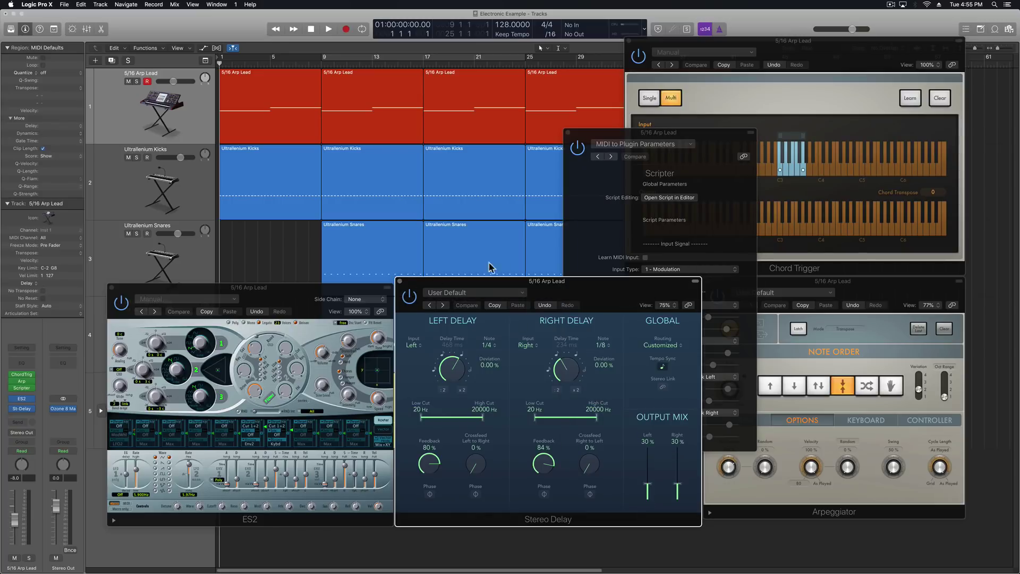
click(566, 253)
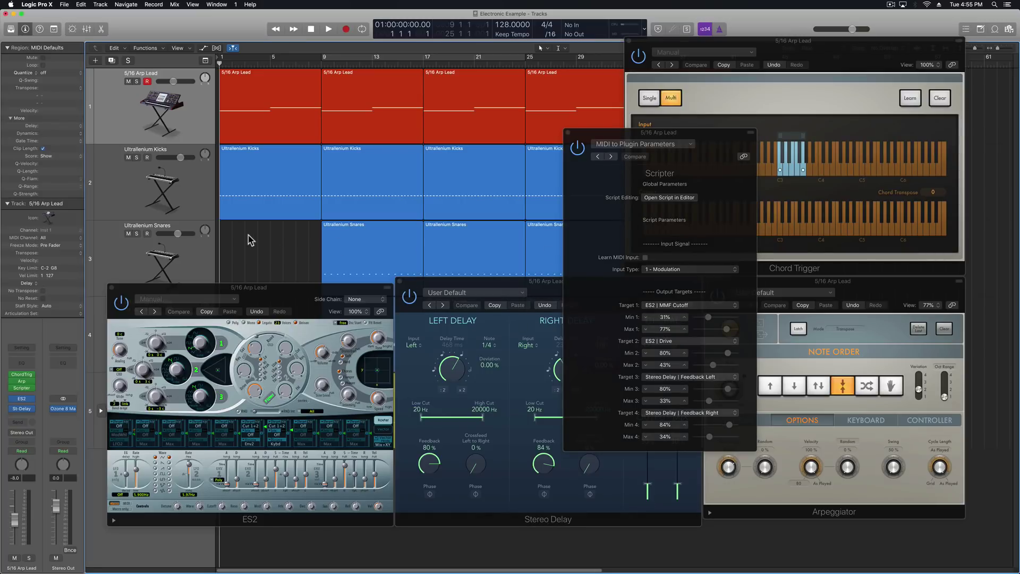
key(space)
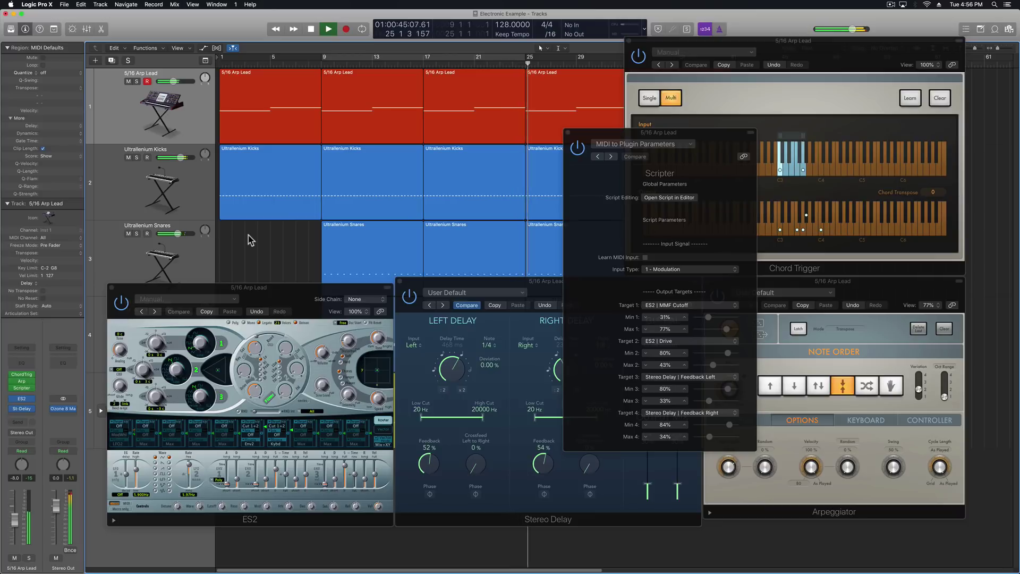
key(space)
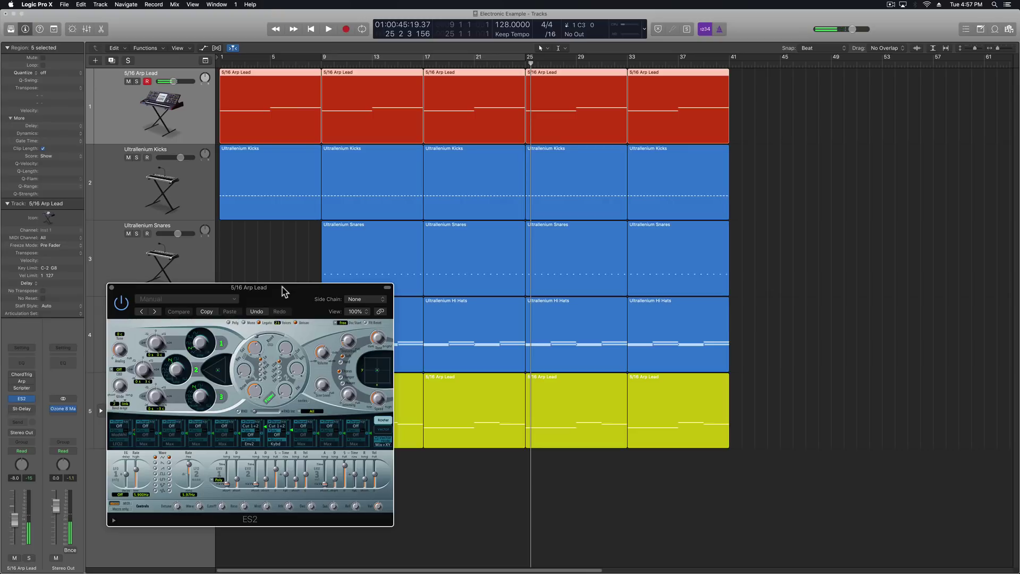
- Open the arp lead's Chord Trigger, centre its window, and preview the C3 trigger chord
click(22, 377)
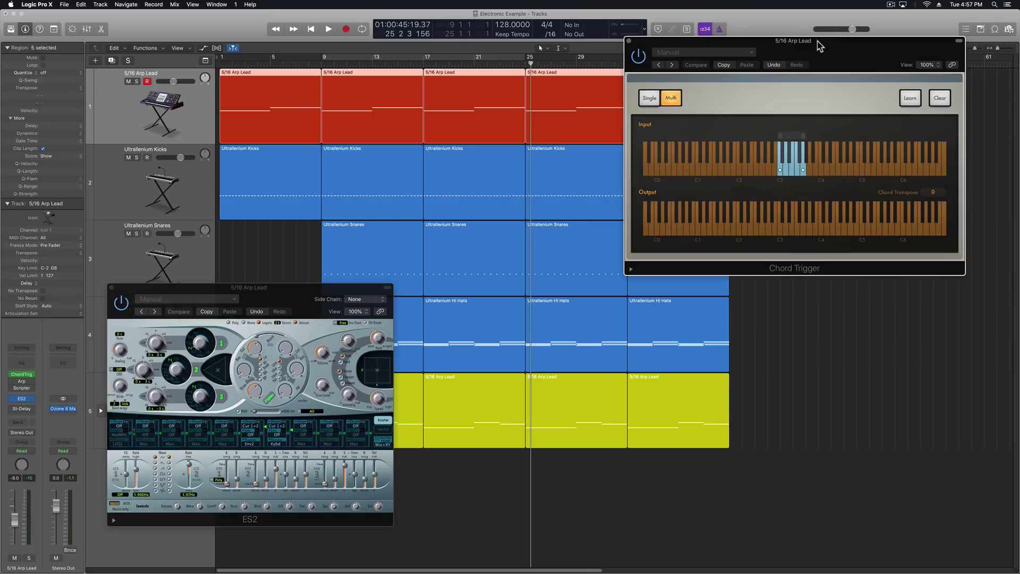
drag(827, 47, 553, 150)
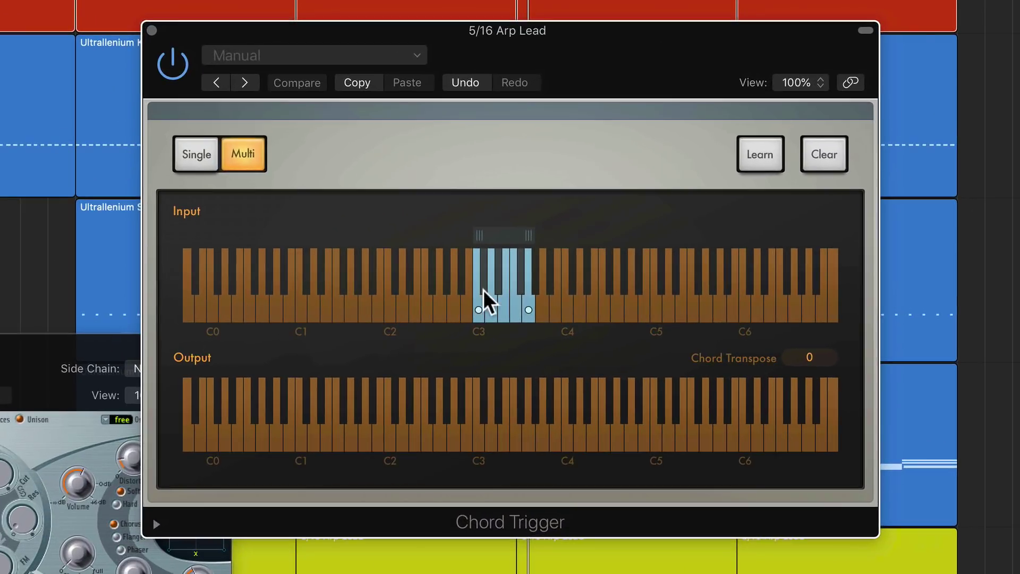
click(481, 307)
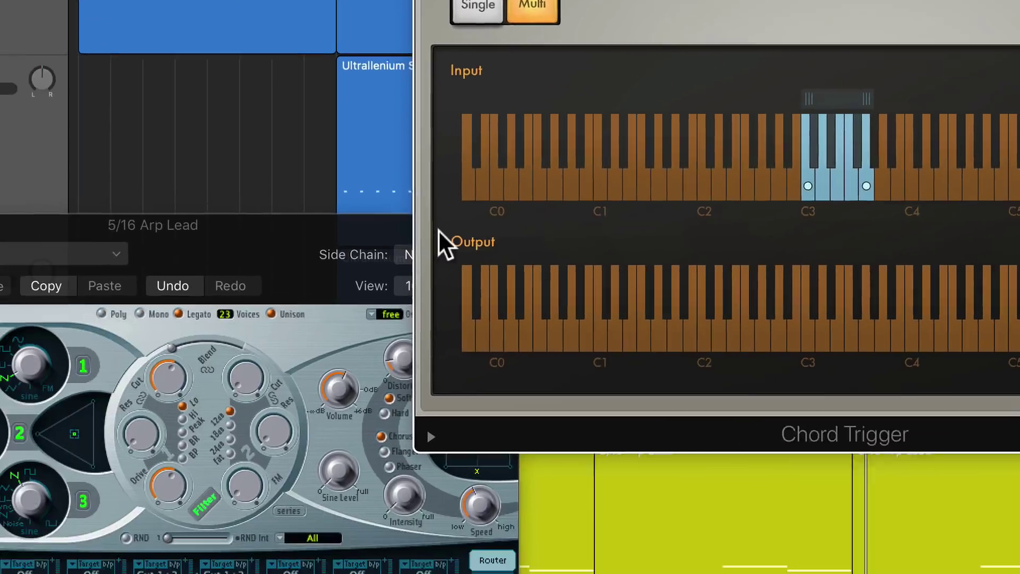
- Switch ES2 from Legato to Poly voice mode, then preview the C3 and neighbouring trigger chords
click(50, 358)
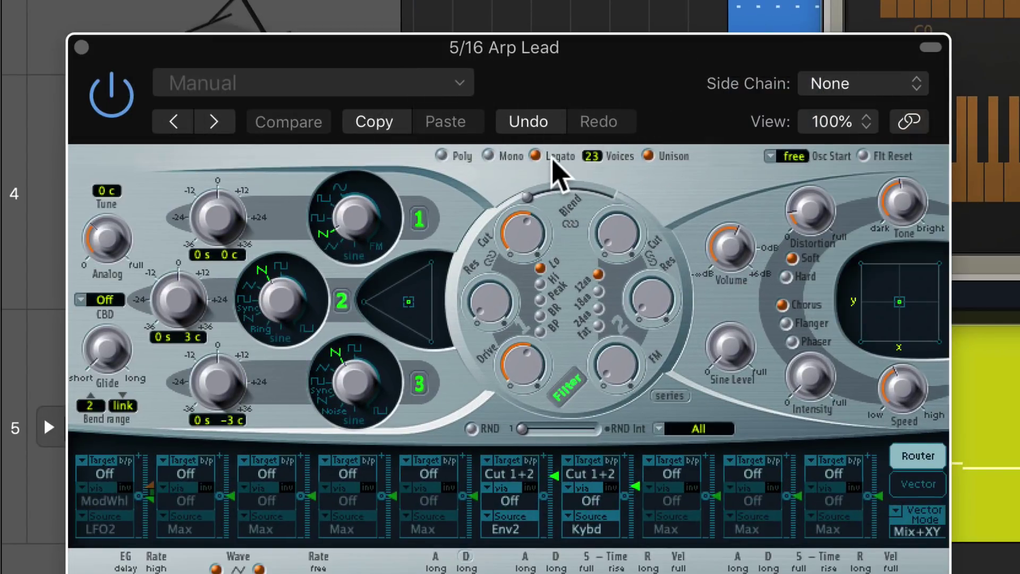
click(452, 156)
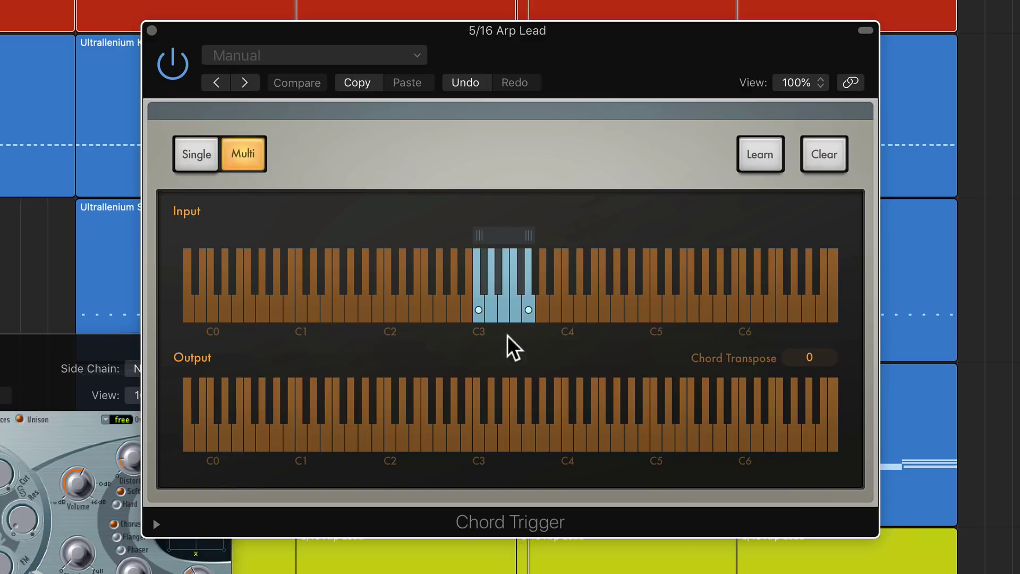
click(478, 312)
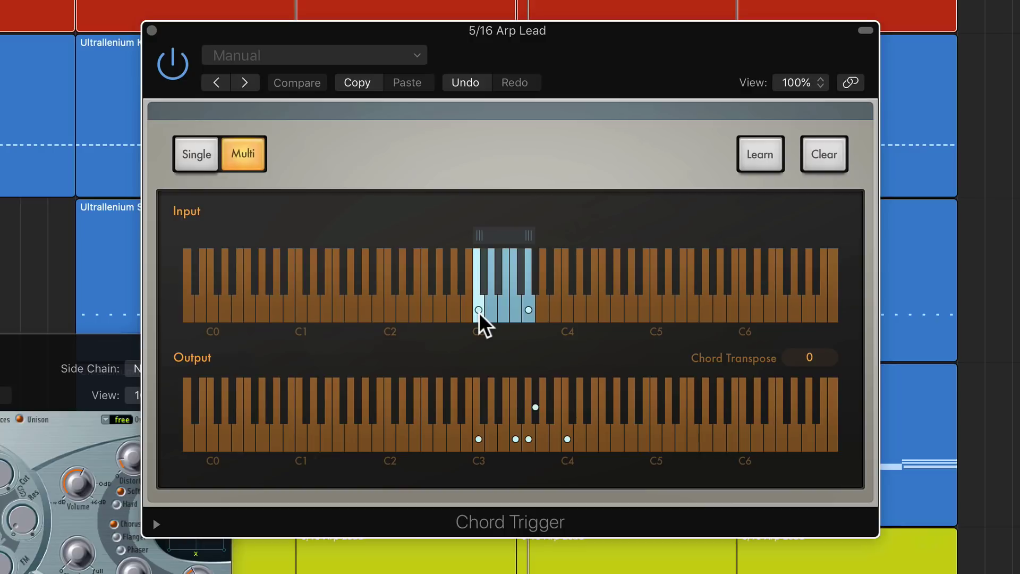
click(529, 307)
click(530, 307)
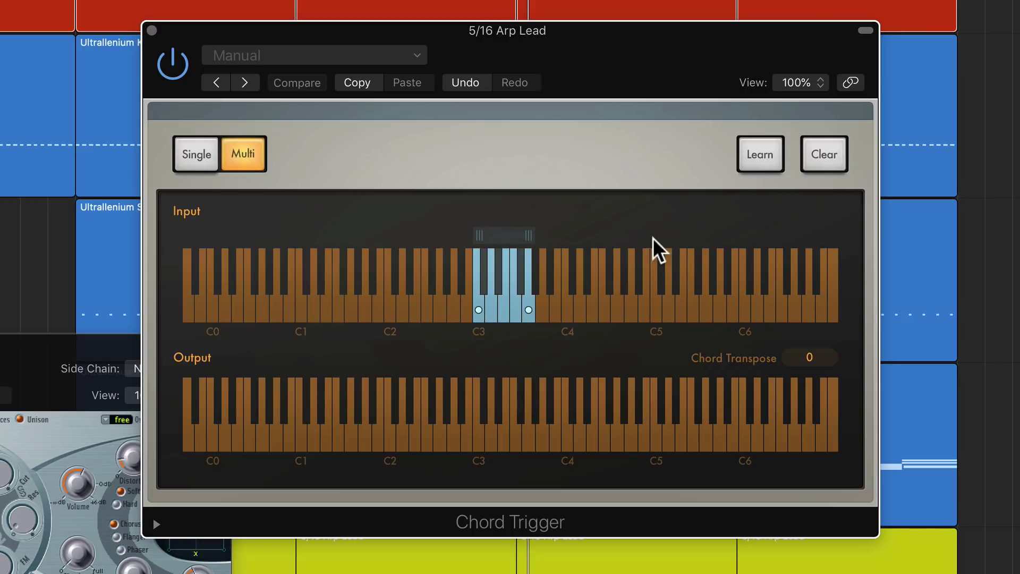
- Learn a five-note chord onto the trigger key just above C3, dropping C#4 along the way
click(748, 161)
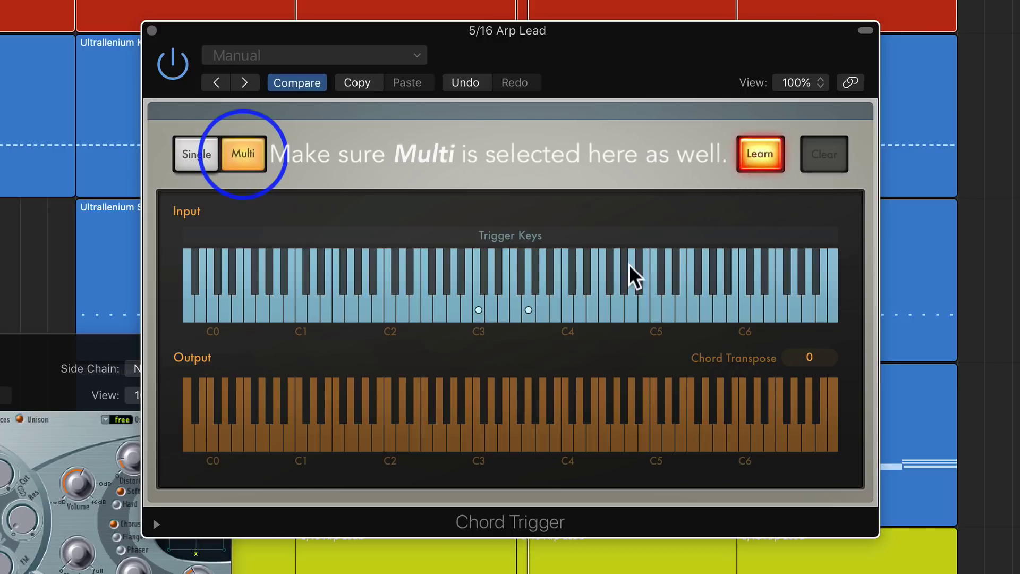
click(500, 283)
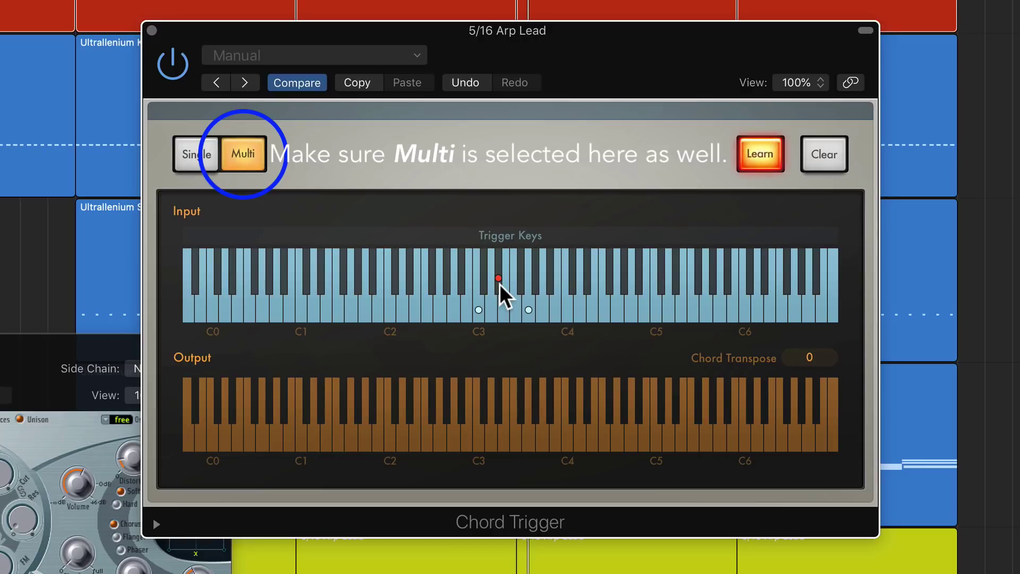
click(499, 419)
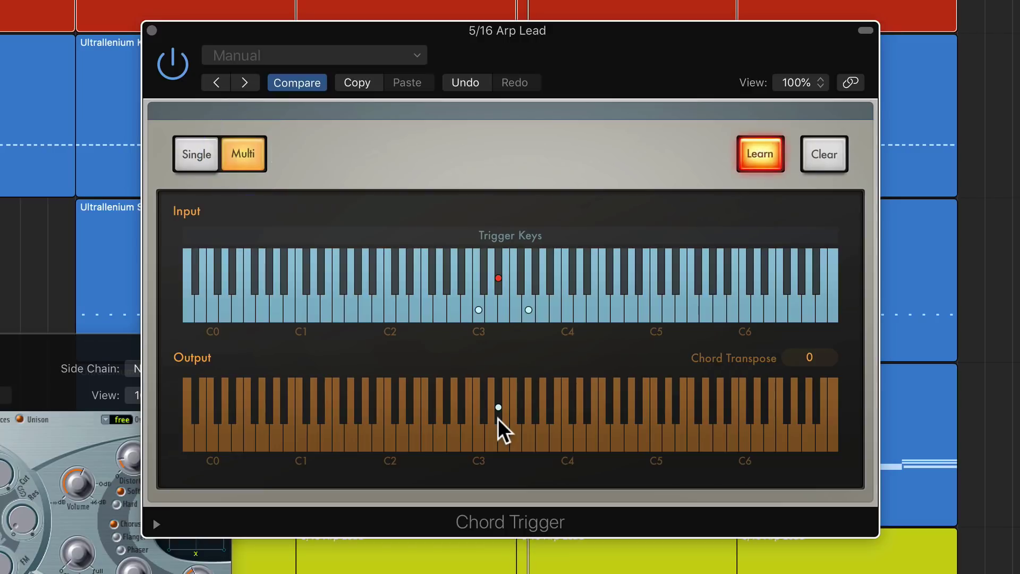
click(409, 411)
click(549, 409)
click(580, 439)
click(580, 439)
click(571, 415)
click(572, 415)
click(616, 433)
click(587, 405)
click(760, 158)
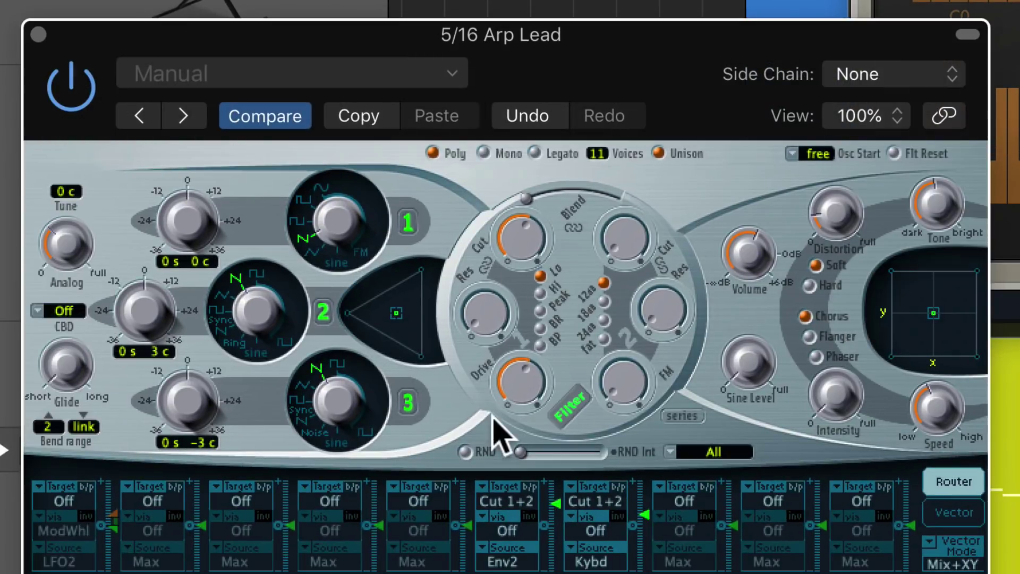
- Pull the ES2 Filter Drive knob down and set Distortion to its minimum
drag(532, 382, 531, 460)
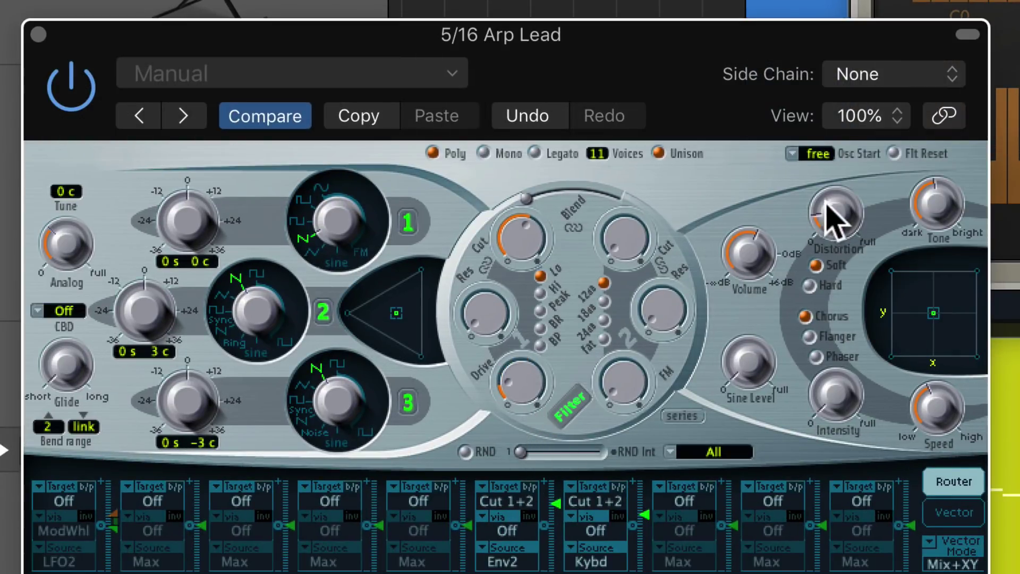
drag(836, 216, 836, 250)
mouse_move(533, 395)
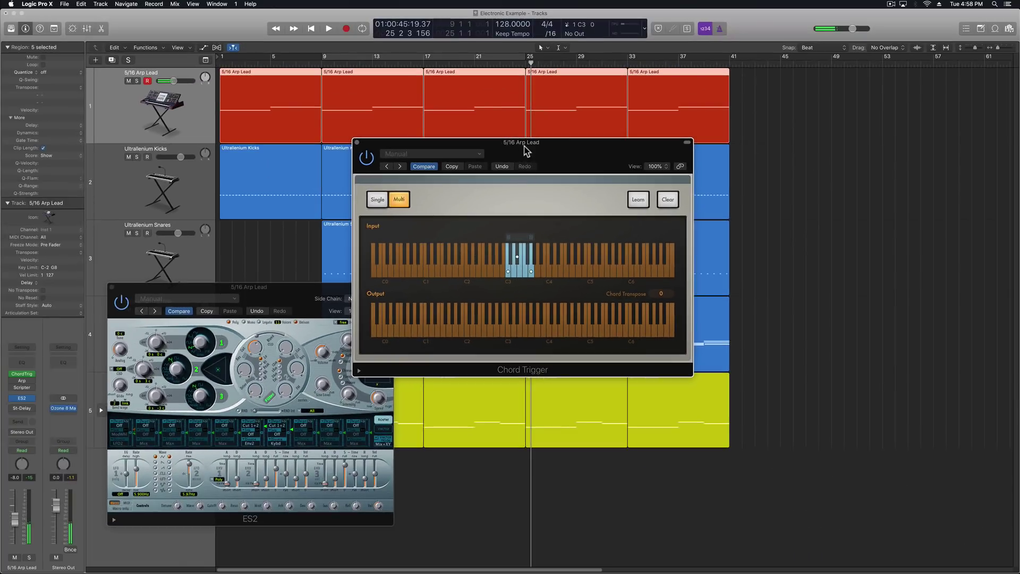
- Move the Chord Trigger window aside and open the Arpeggiator, set to a 1/16 rate
drag(524, 150, 769, 72)
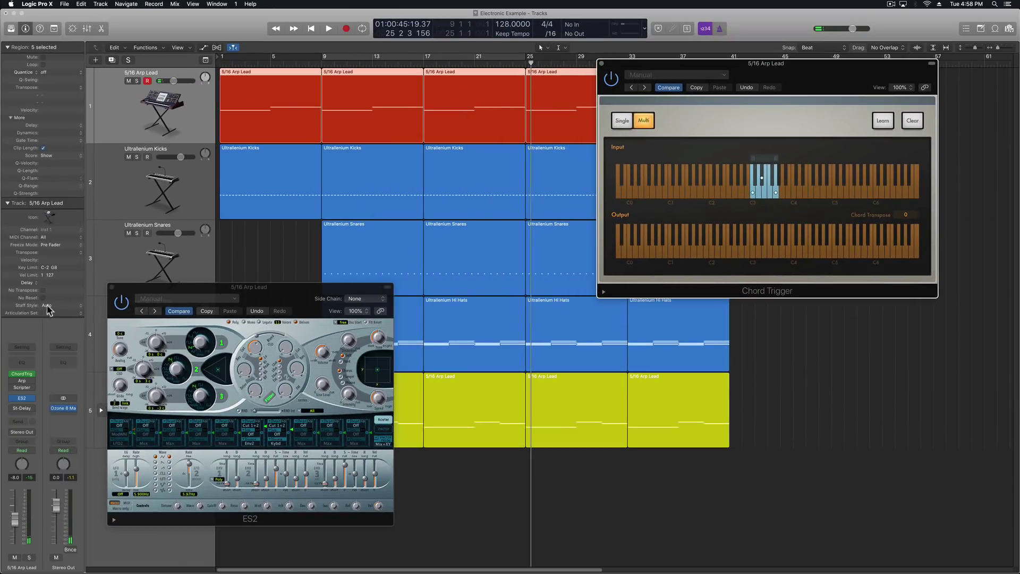
click(16, 380)
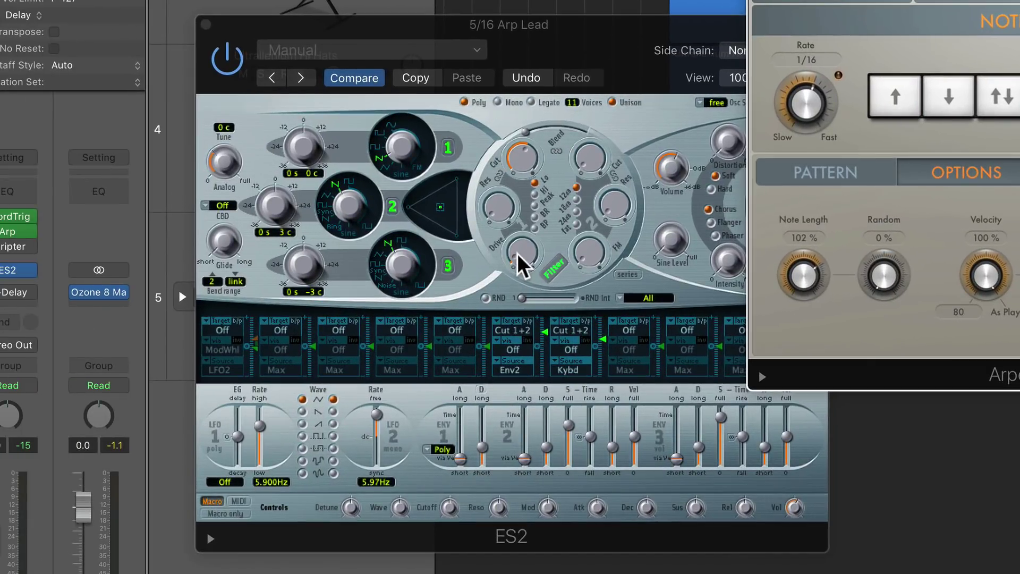
- Raise ES2 filter drive, set filter FM to 0.19 and distortion to 5.8 dB, and choose Legato
drag(518, 256, 538, 217)
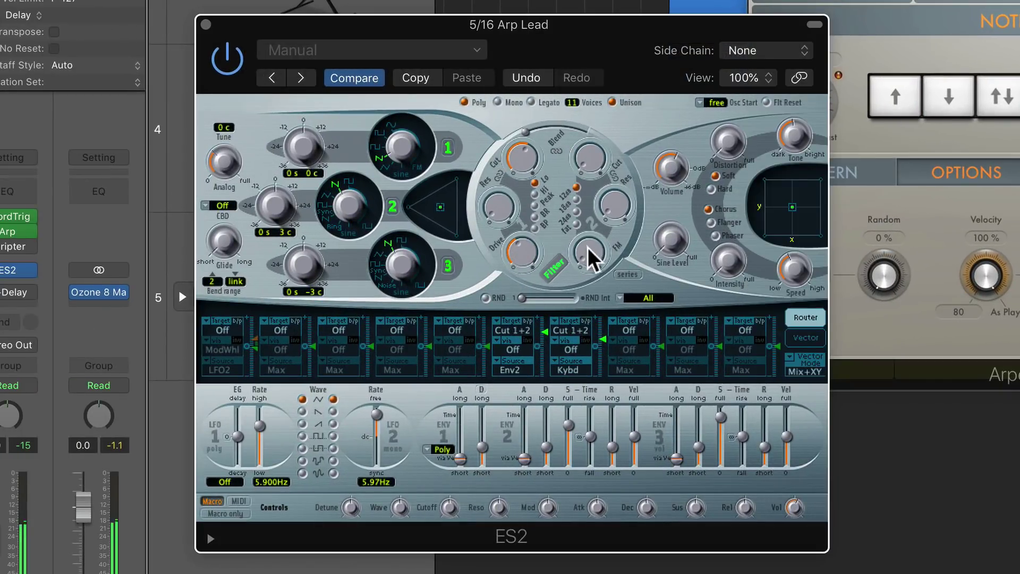
drag(597, 255, 605, 227)
drag(731, 155, 741, 101)
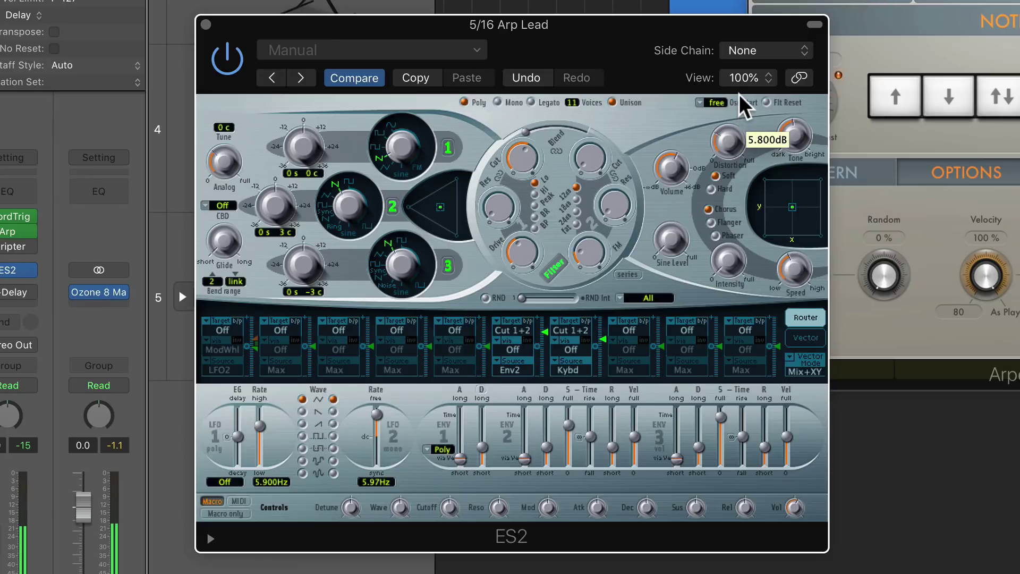
click(540, 102)
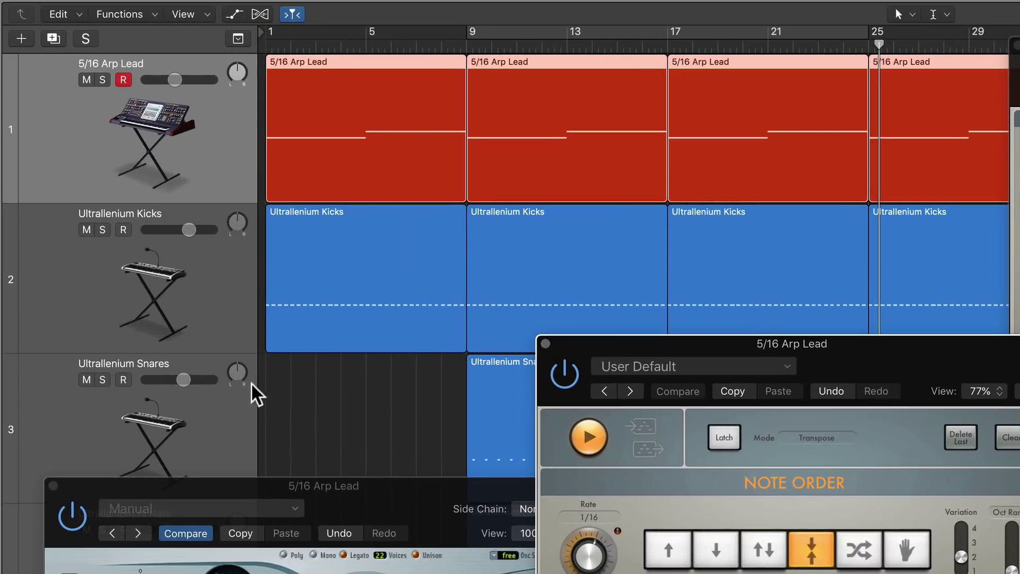
- Select the first arp lead region and park the Arpeggiator window lower right, uncovering the regions
click(348, 181)
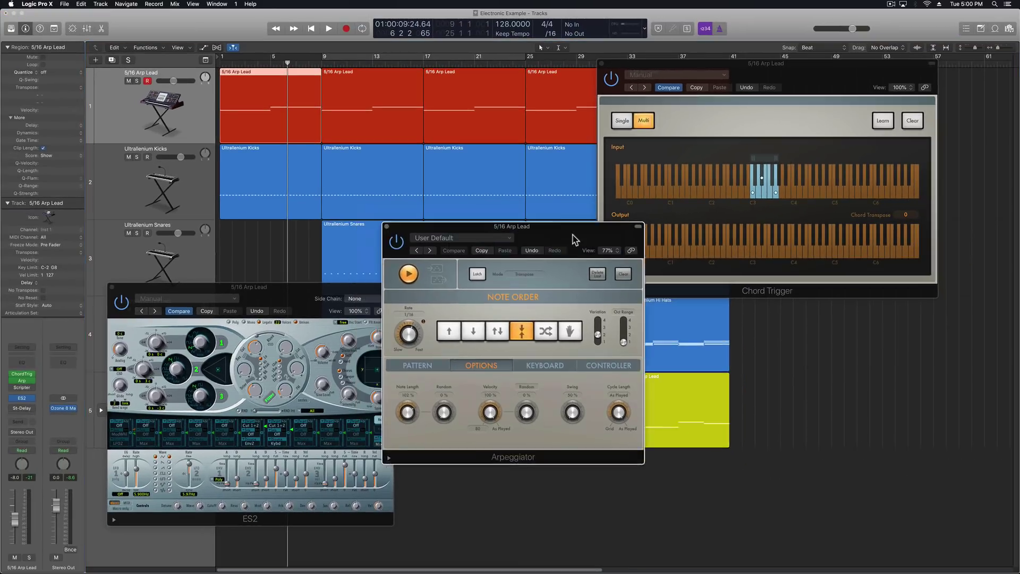
drag(611, 227, 933, 328)
drag(801, 296, 844, 287)
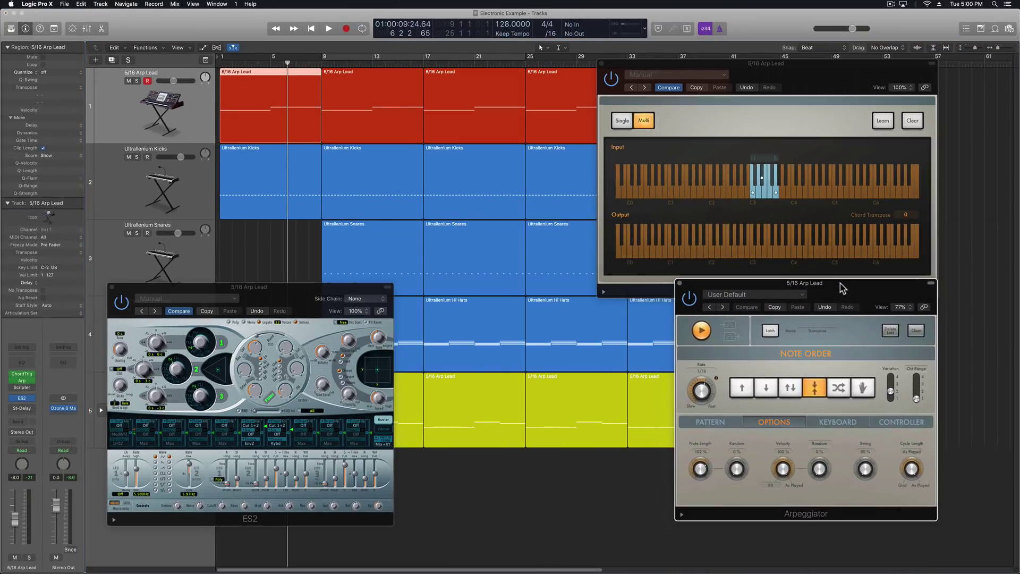
- Open Scripter and Stereo Delay from the Arp Lead channel strip, placing the Scripter mapping in front
click(22, 387)
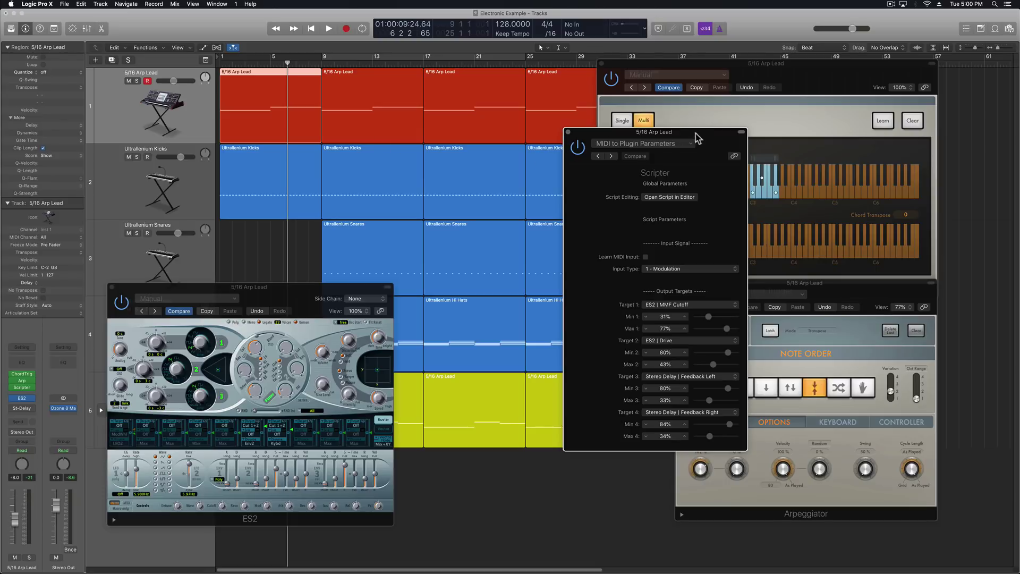
drag(701, 134, 630, 104)
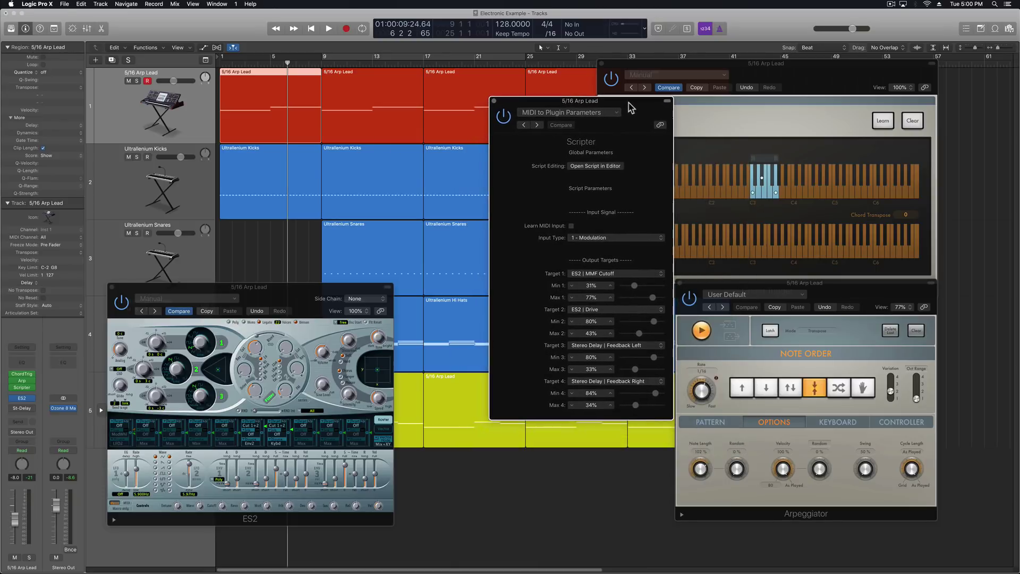
click(22, 408)
drag(579, 100, 384, 44)
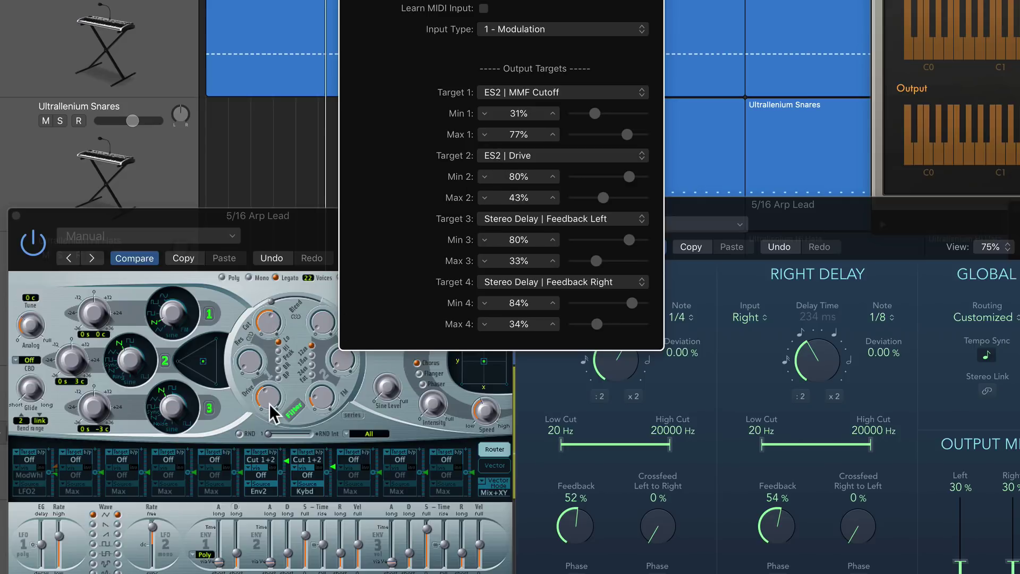
- Learn ES2 Drive as Scripter Target 2 and set its range from 81% to 34%
click(554, 153)
click(562, 142)
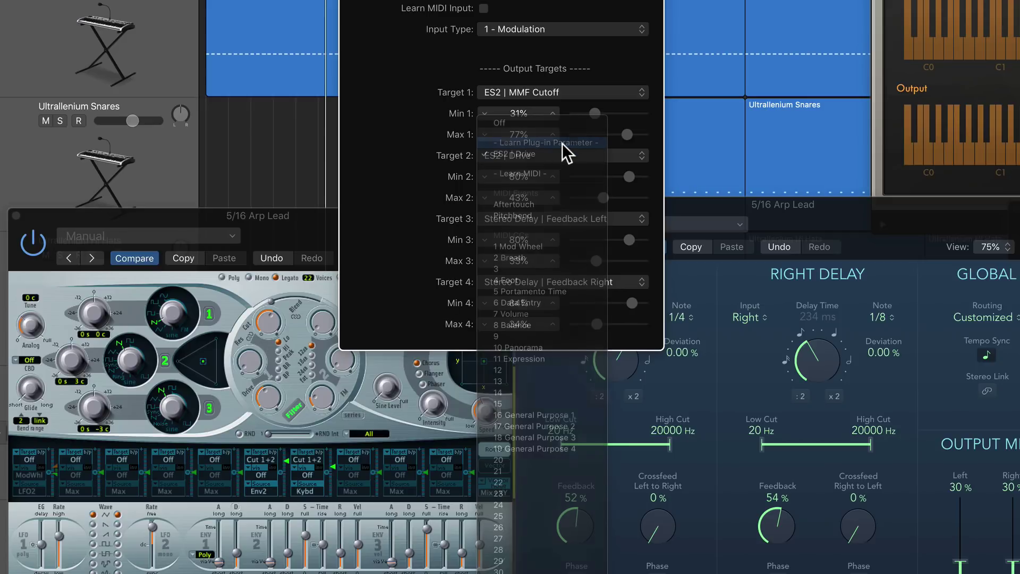
click(264, 391)
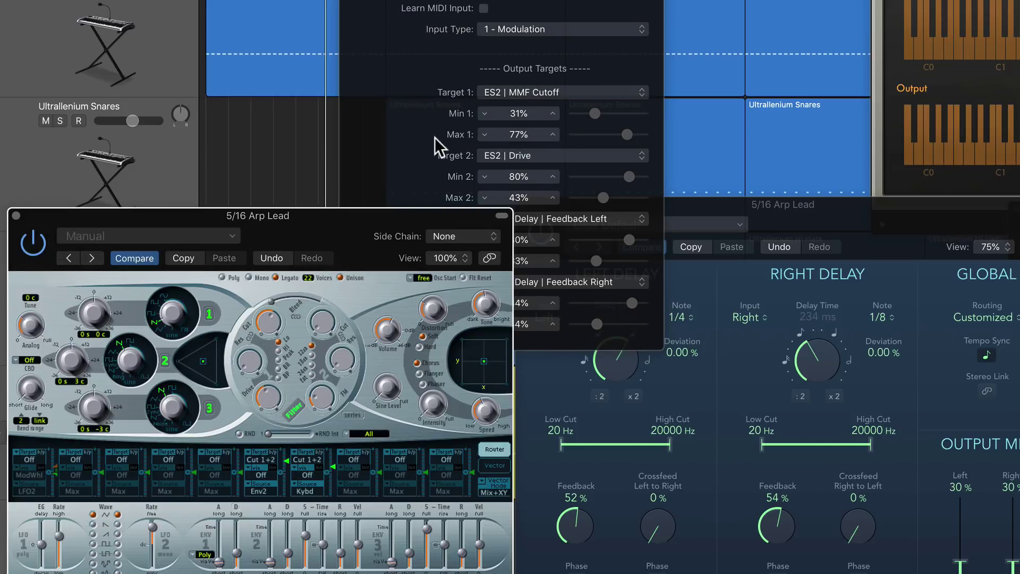
drag(624, 179, 594, 197)
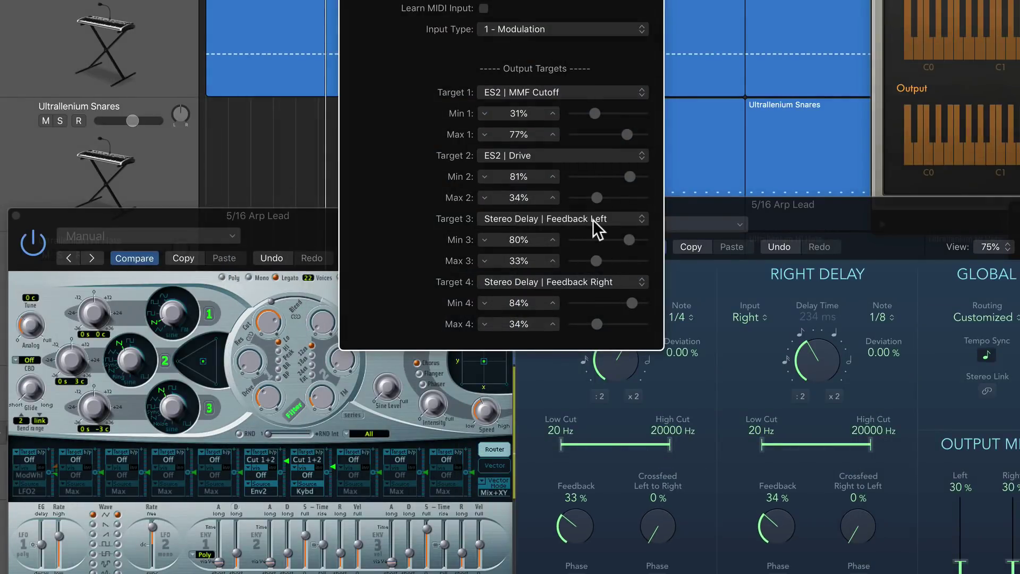
- Learn Stereo Delay Feedback Left as Scripter Target 3
click(593, 219)
click(591, 217)
drag(578, 528, 580, 493)
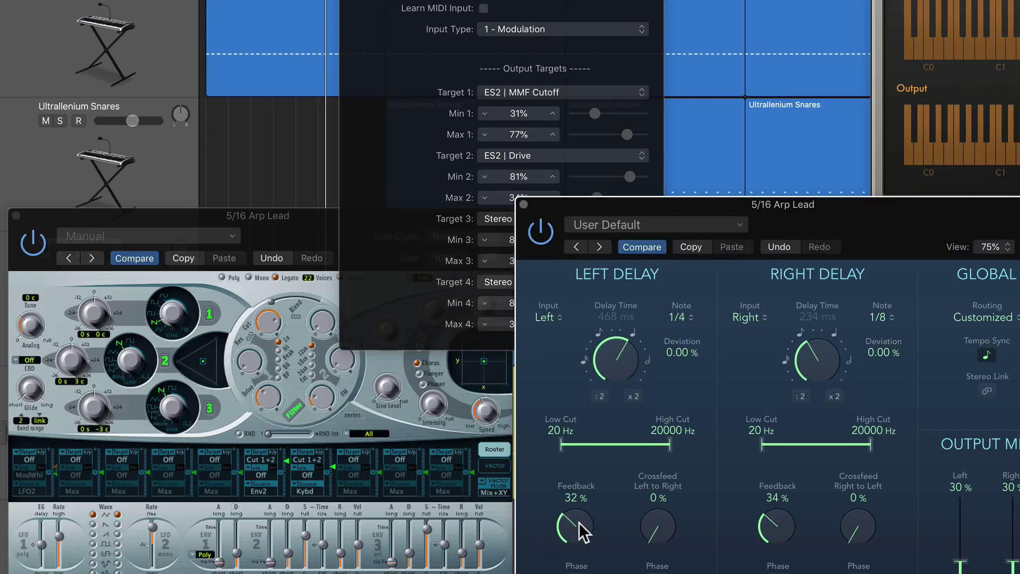
click(469, 320)
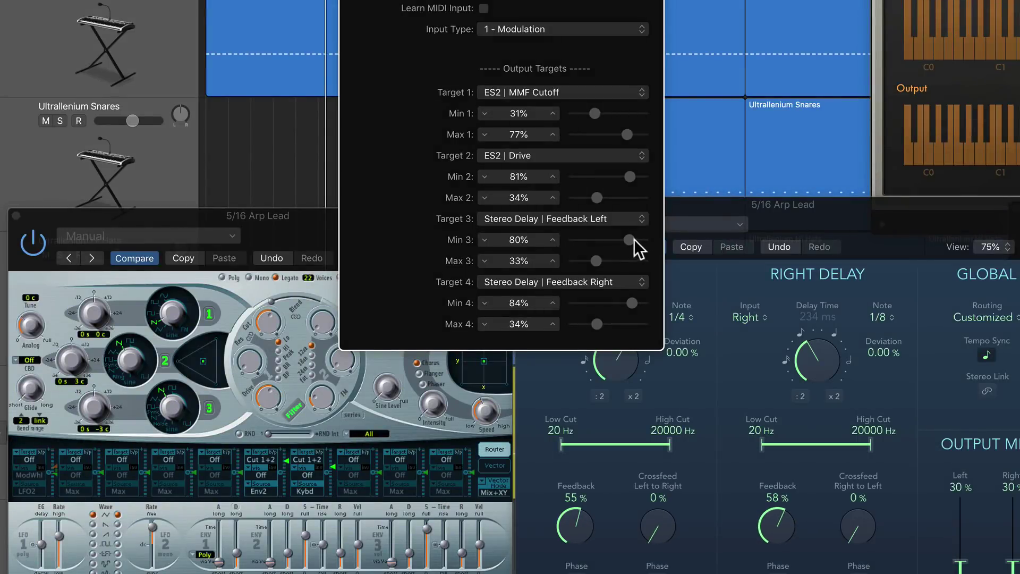
- Set Min/Max 3 and 4 so feedback falls from 77% to 24% left and 34% right
mouse_move(633, 240)
mouse_down()
mouse_move(594, 237)
mouse_move(631, 258)
mouse_up()
mouse_move(630, 303)
mouse_down()
mouse_move(588, 305)
mouse_move(628, 318)
mouse_up()
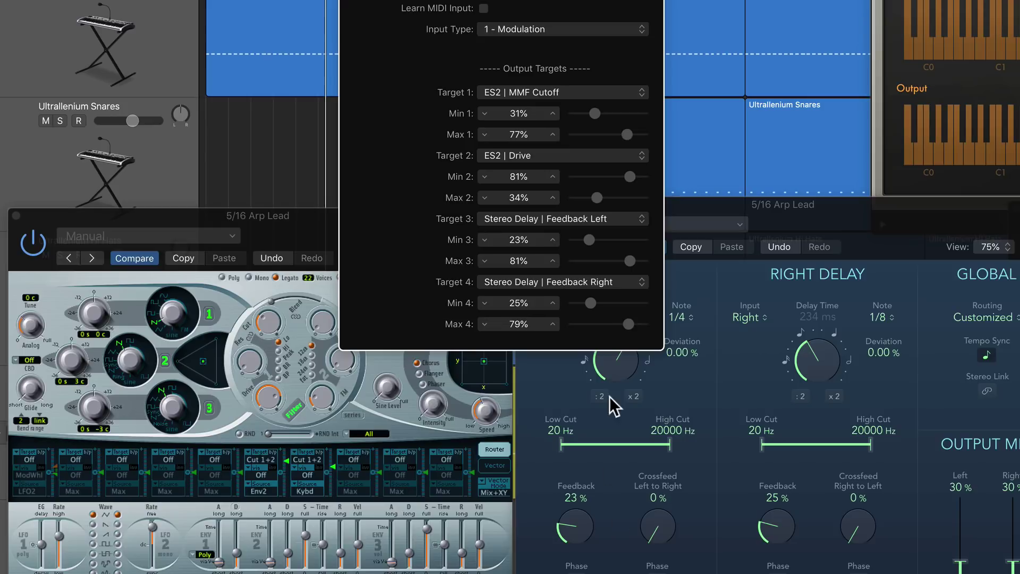
drag(592, 241, 589, 262)
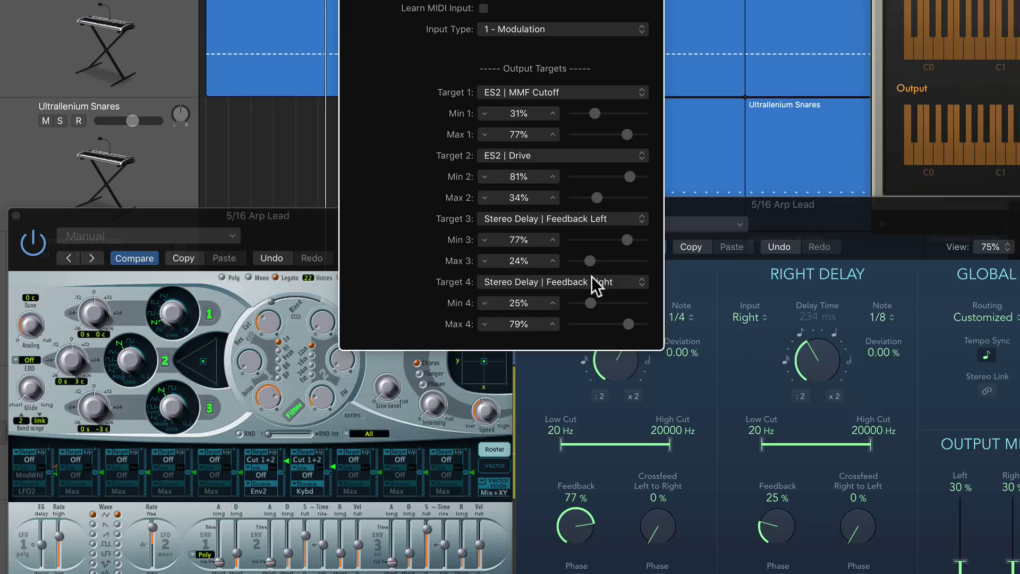
drag(590, 296, 586, 323)
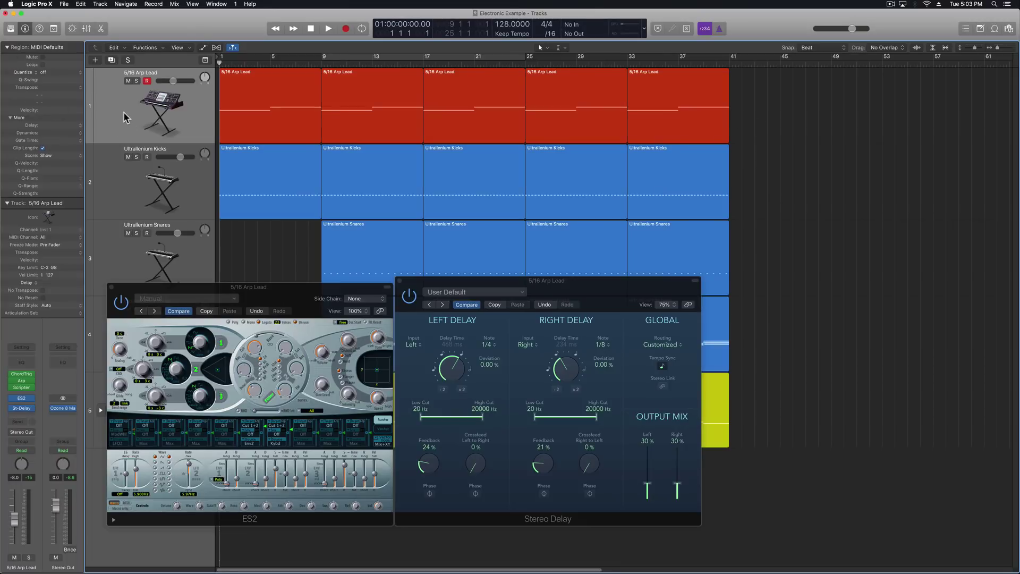
- Select the five Arp Lead regions and start playback for the mod wheel pass
click(180, 91)
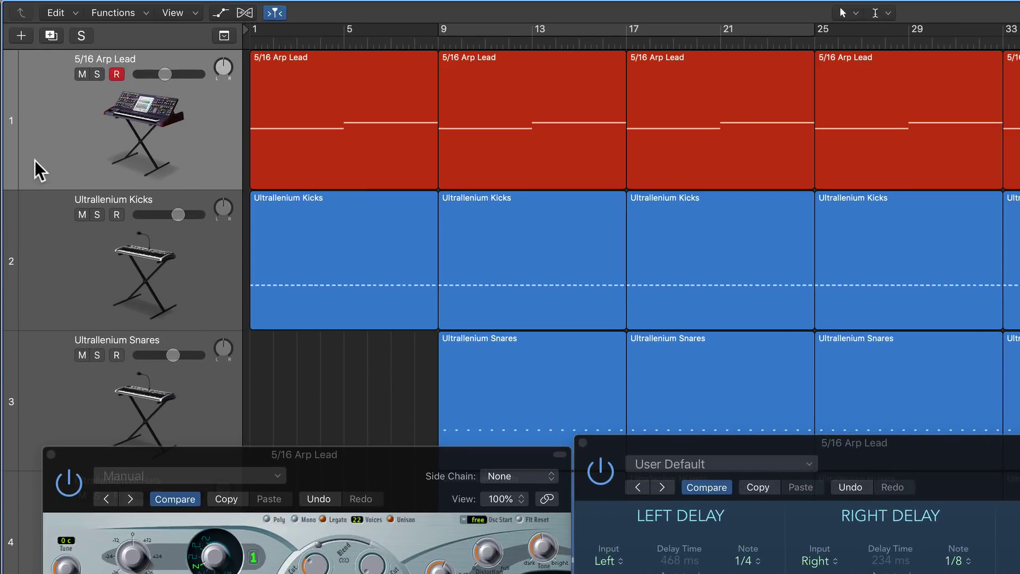
key(space)
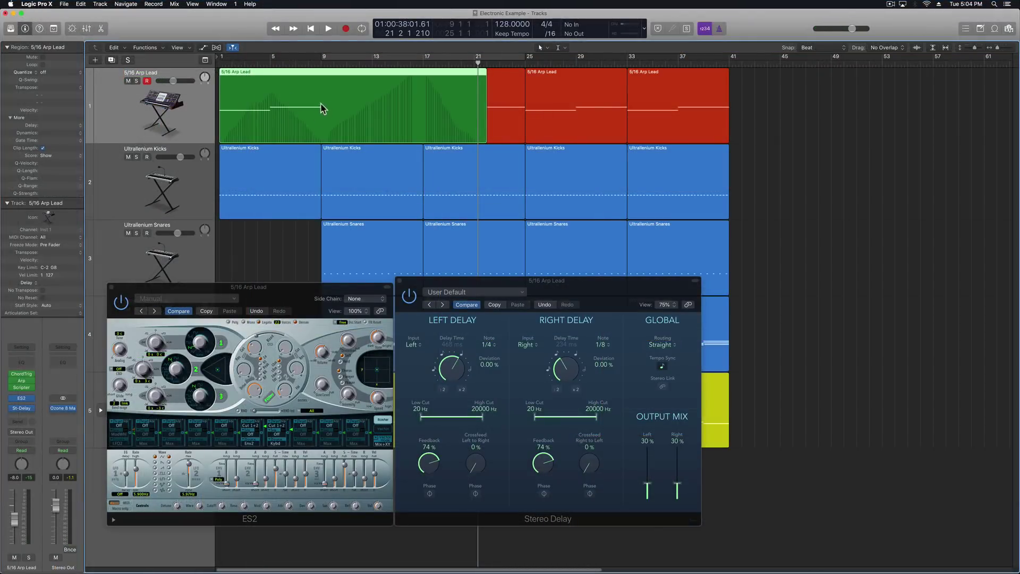
- Select the Arp Lead regions, join them with Cmd-J, undo the join, and reselect them
drag(804, 117, 273, 120)
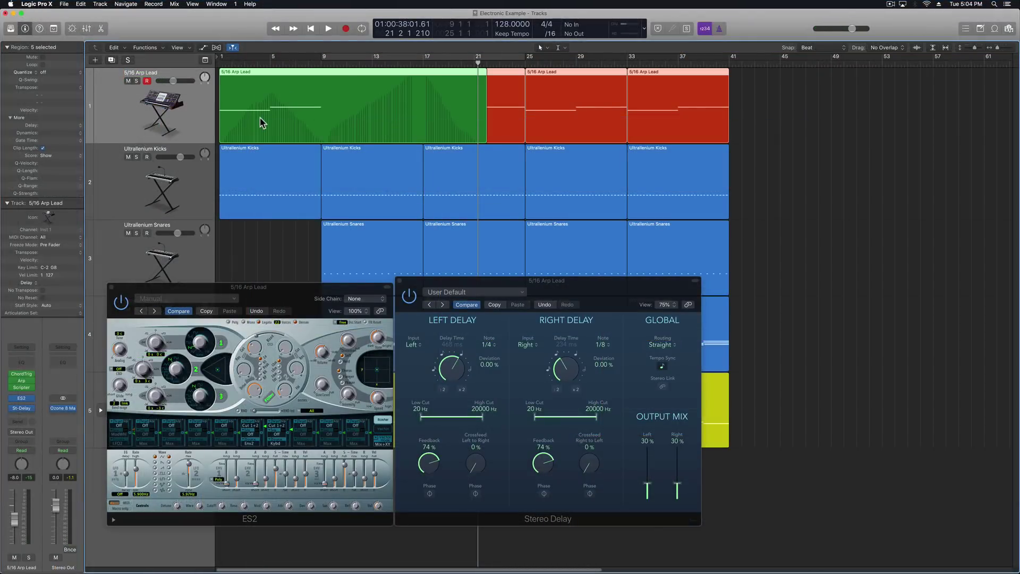
key(super+j)
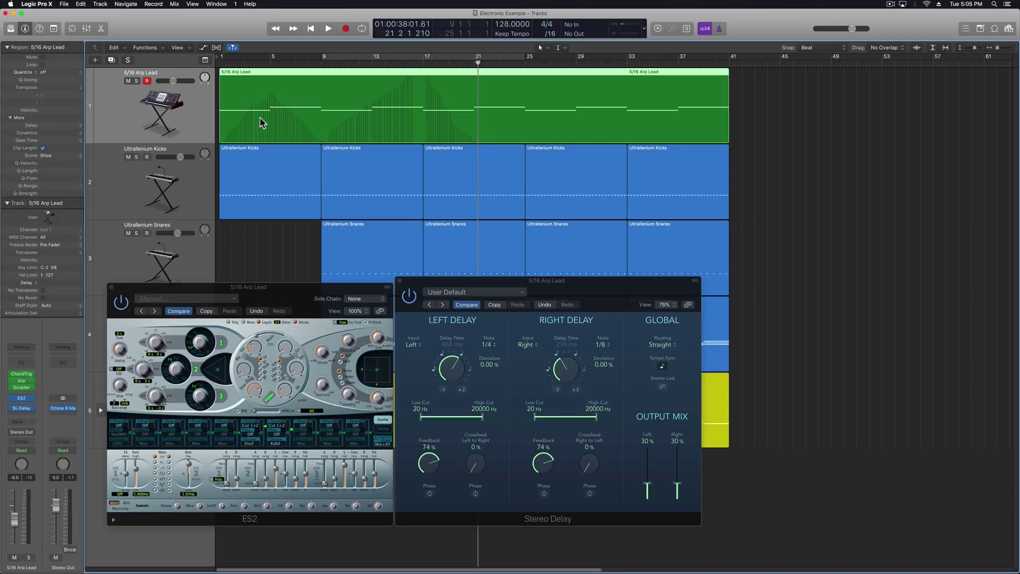
key(super+z)
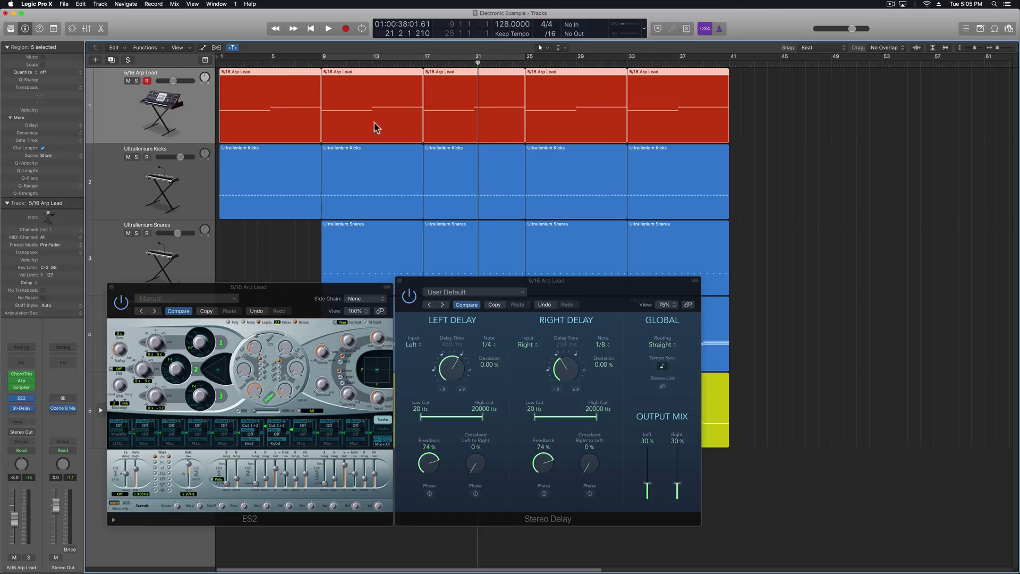
click(796, 126)
drag(843, 119, 311, 96)
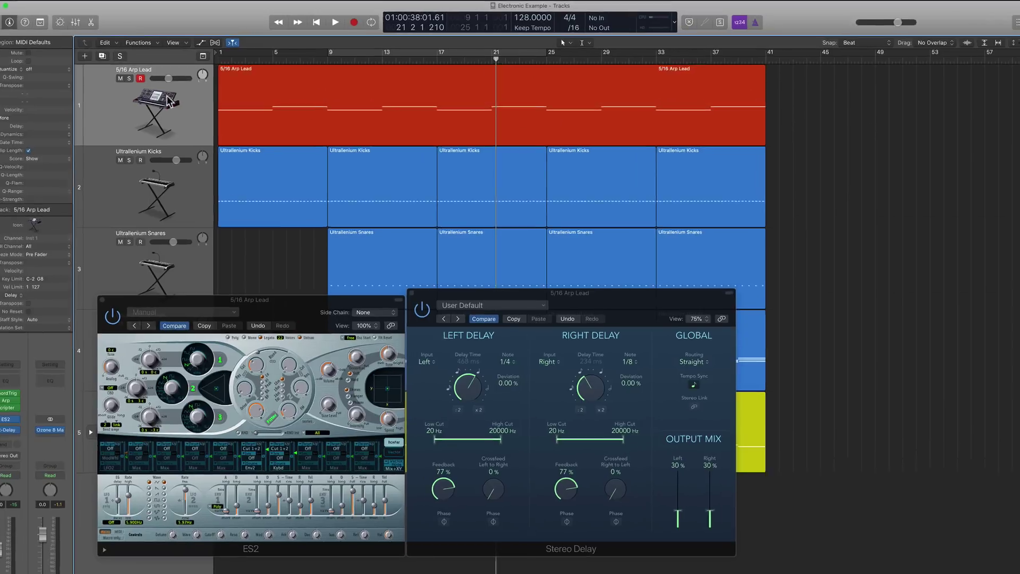
- Show Region automation for MIDI Modulation on the Arp Lead track and make the track taller
key(a)
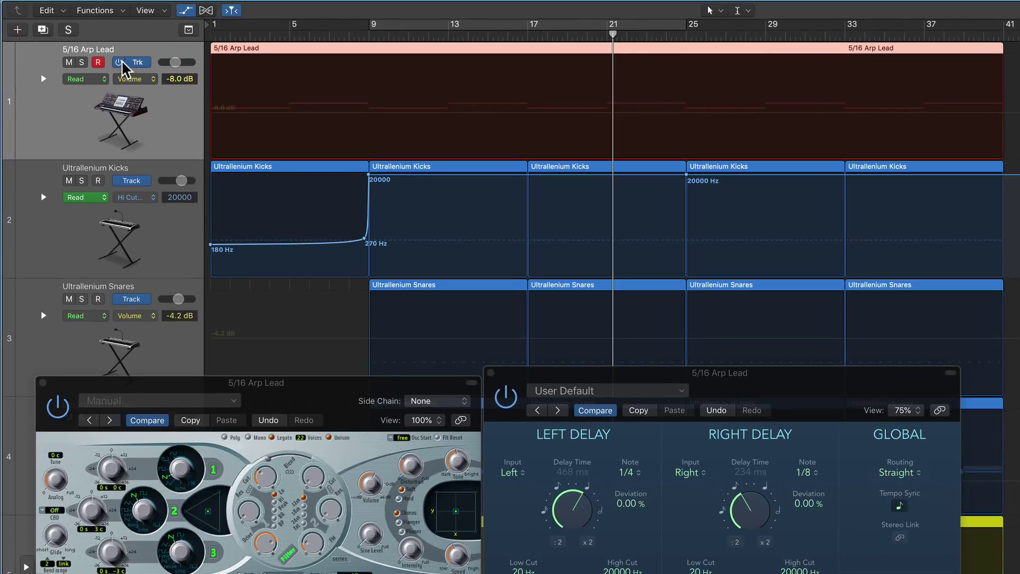
click(132, 61)
click(133, 81)
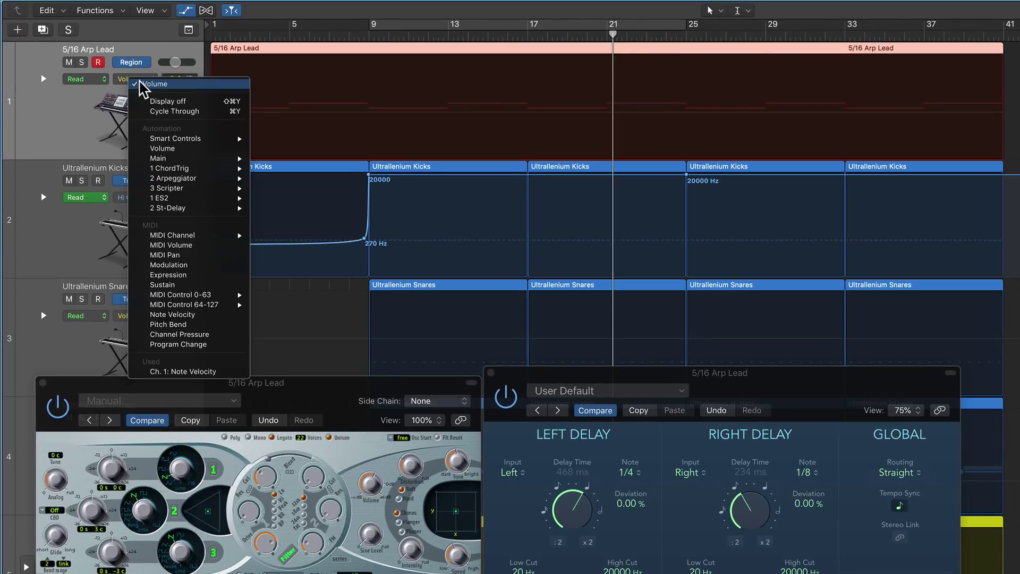
click(136, 80)
click(137, 80)
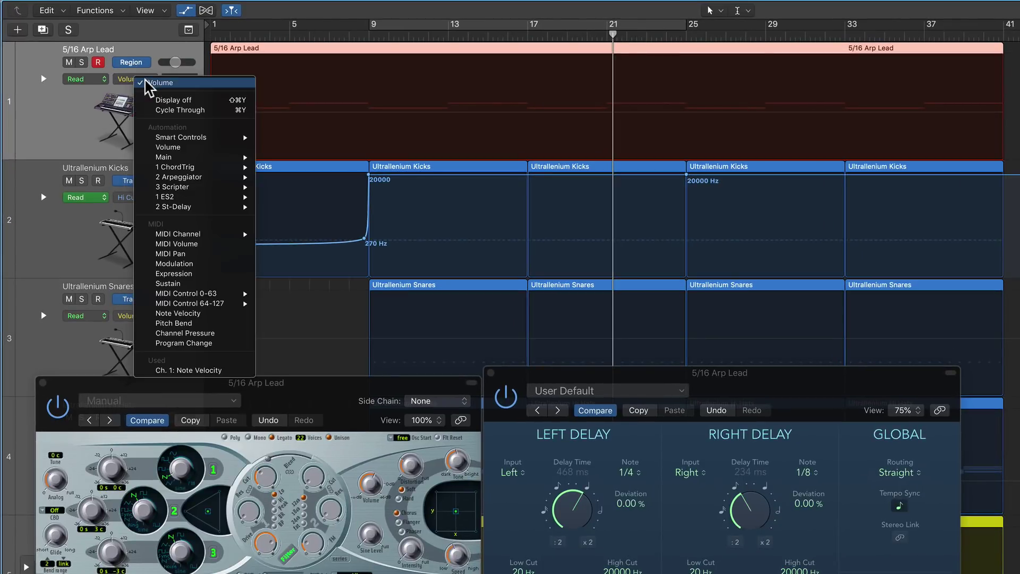
click(225, 264)
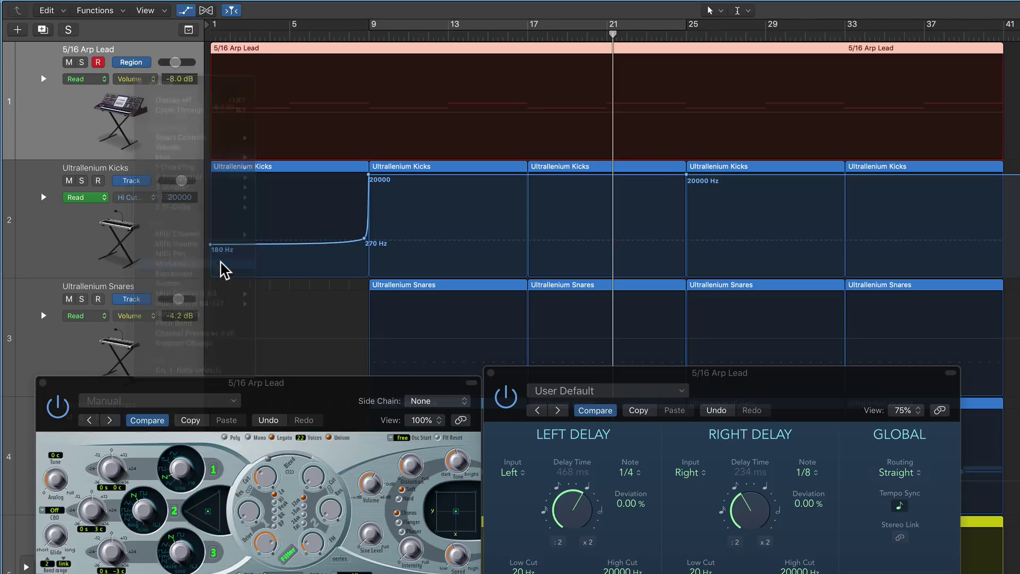
drag(190, 158, 180, 267)
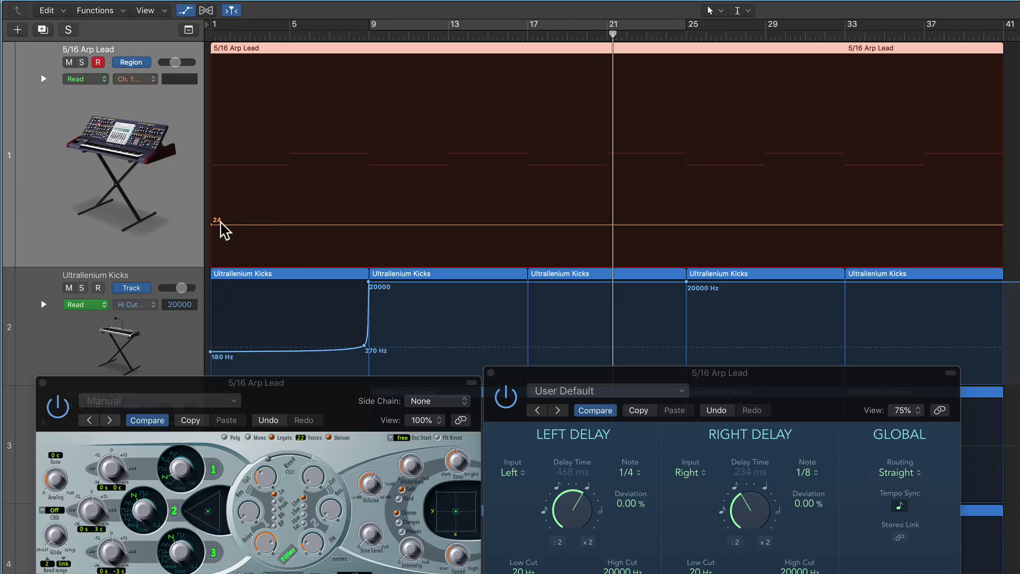
- Draw Modulation points 0, 127 at bar 9, 0 at bar 17, 125 at bar 25, 0 at bar 33
drag(213, 223, 213, 265)
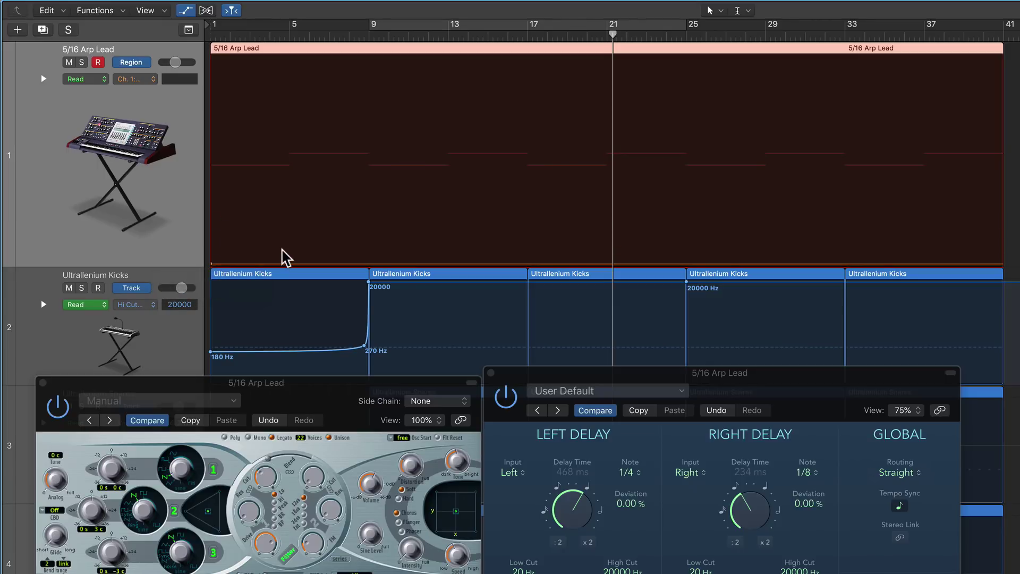
drag(349, 264, 368, 56)
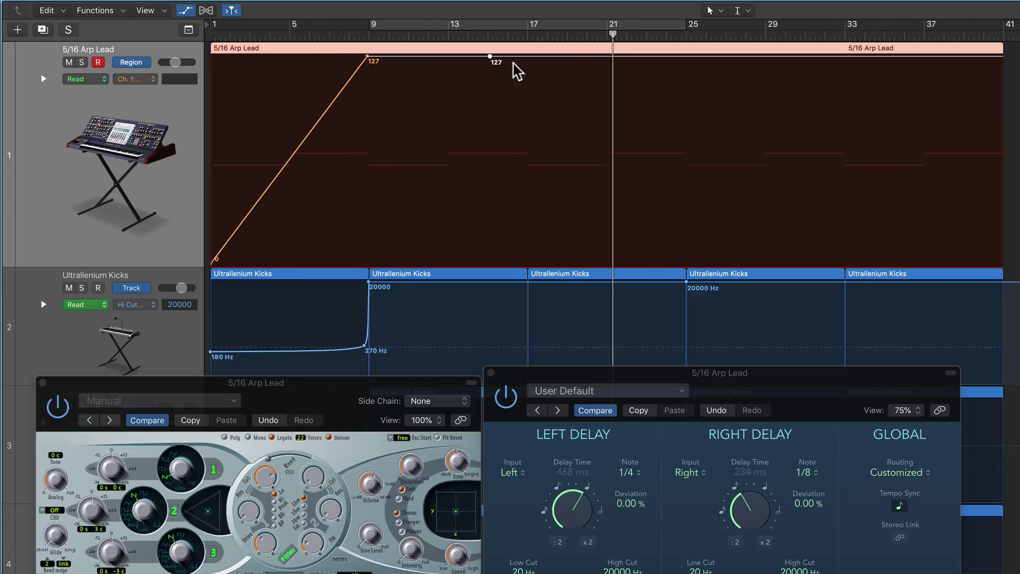
drag(490, 56, 528, 263)
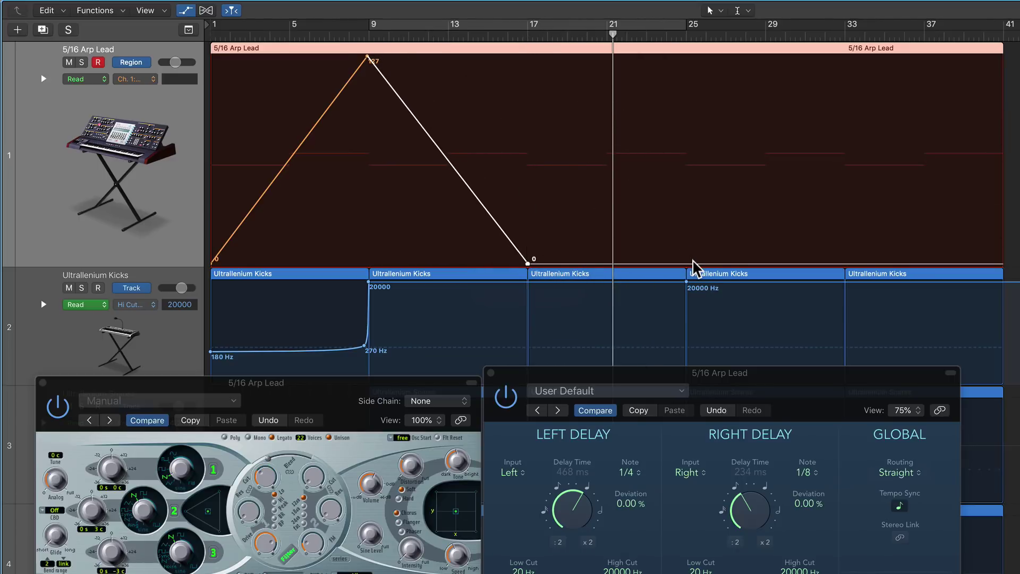
drag(693, 261, 686, 60)
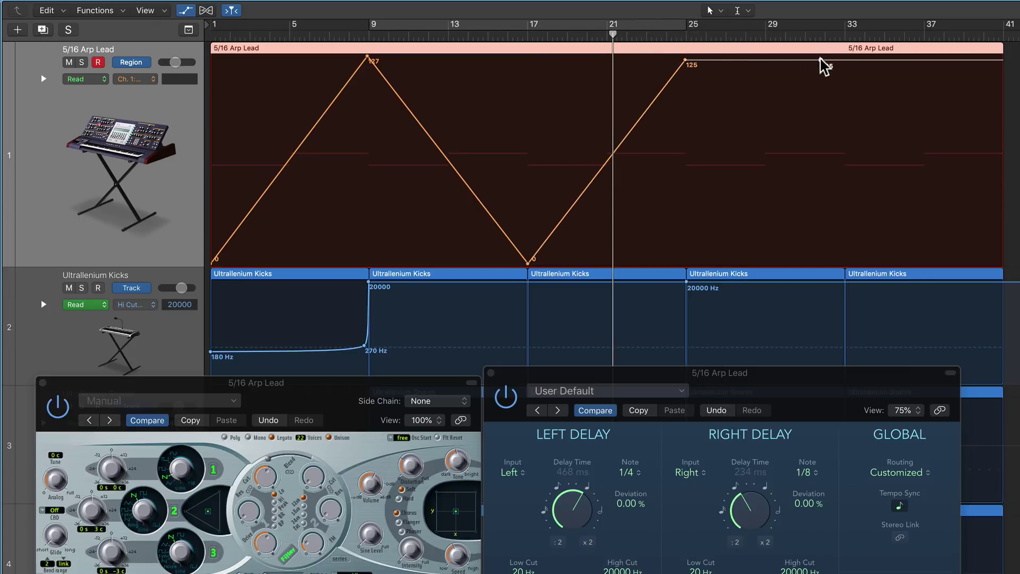
drag(821, 60, 845, 263)
- Return the playhead to bar 1 to hear the modulation automation
key(Return)
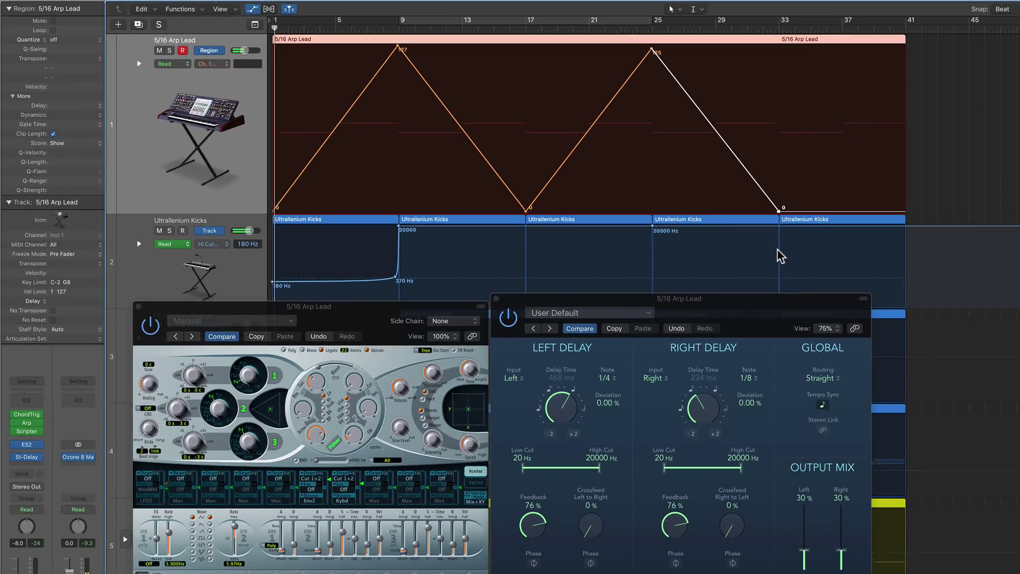